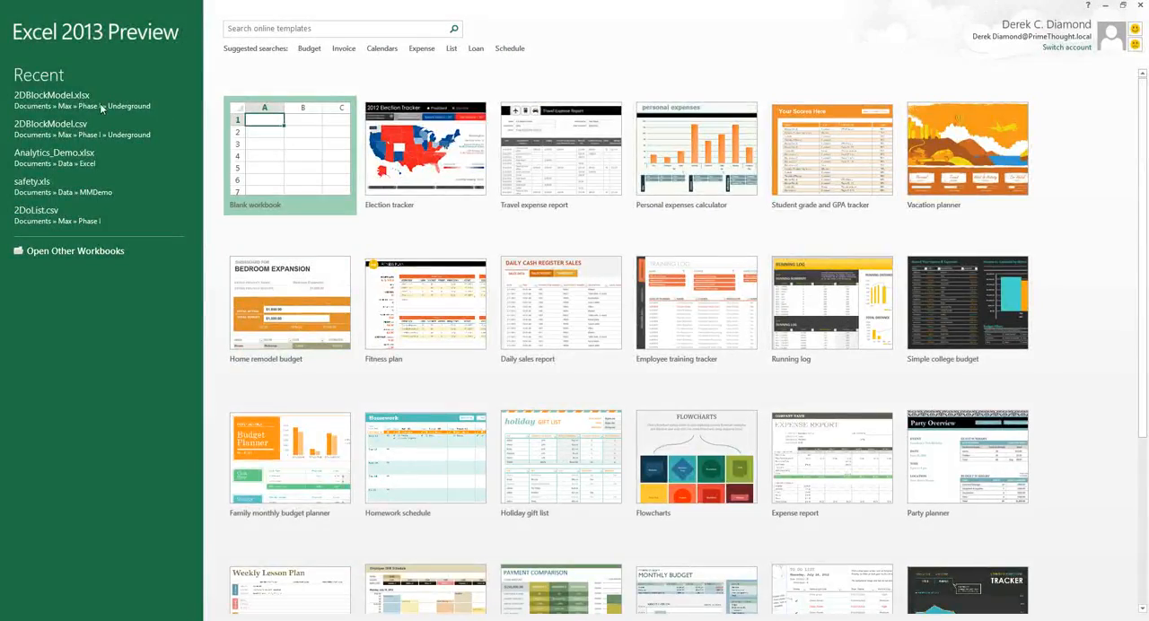
Open the recent workbook 2DBlockModel.xlsx and show the SpatialXL map pane beside the sheet
left_click(70, 101)
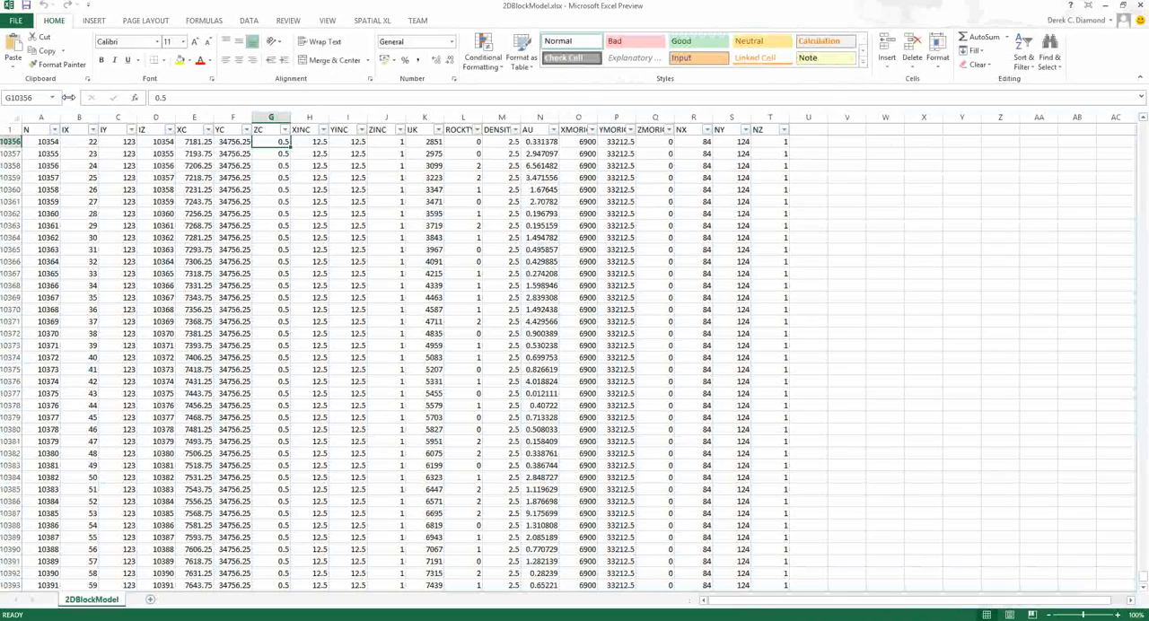
left_click(232, 333)
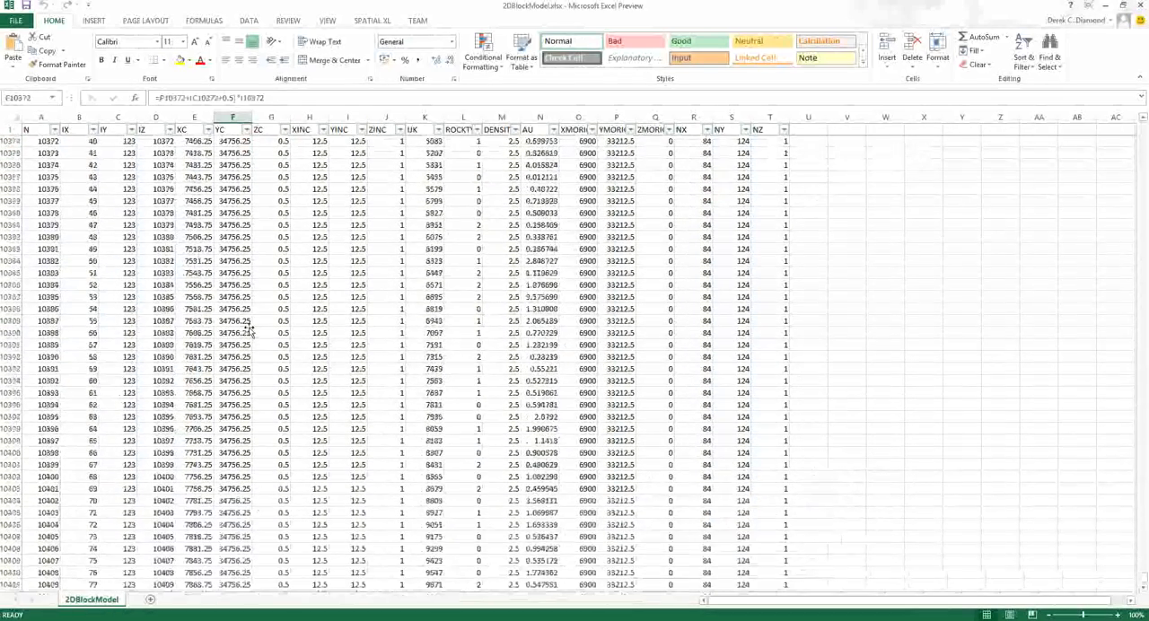
left_click(374, 21)
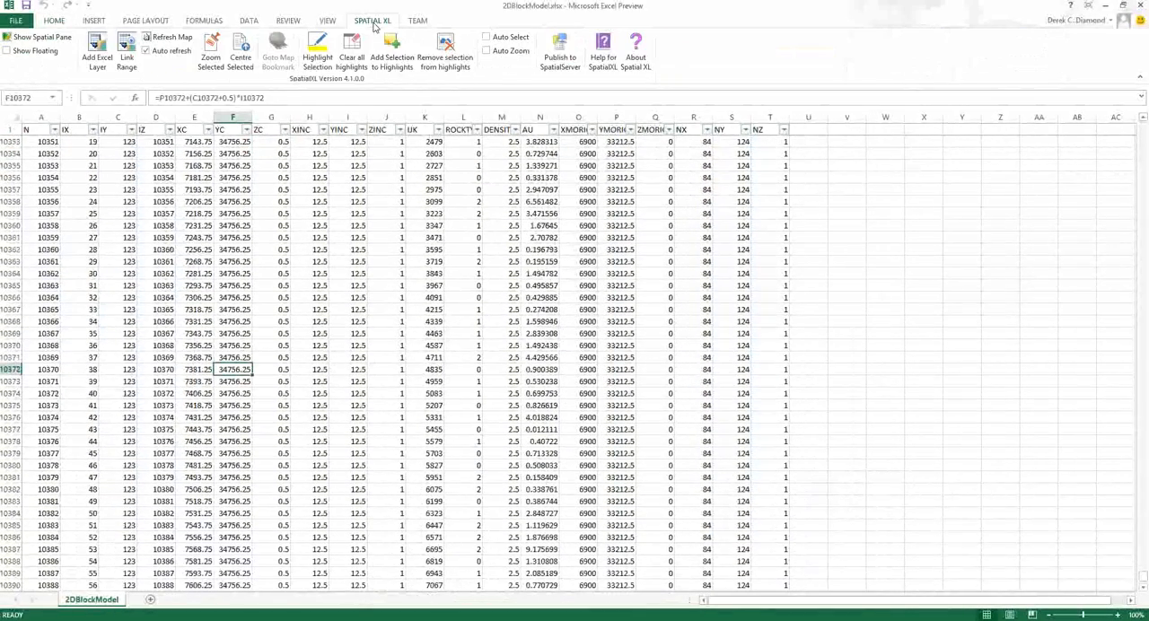
left_click(42, 37)
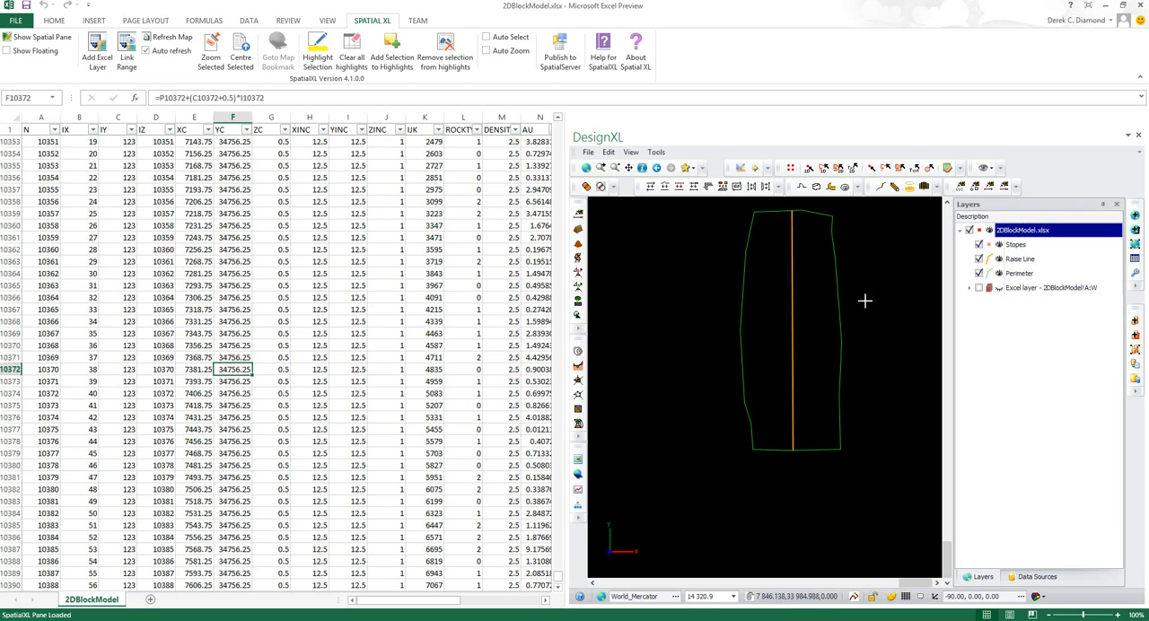
Turn on the 2DBlockModel Excel layer in the map and inspect it in 3D with the perimeter and raise line
scroll(884, 220, "up", 1)
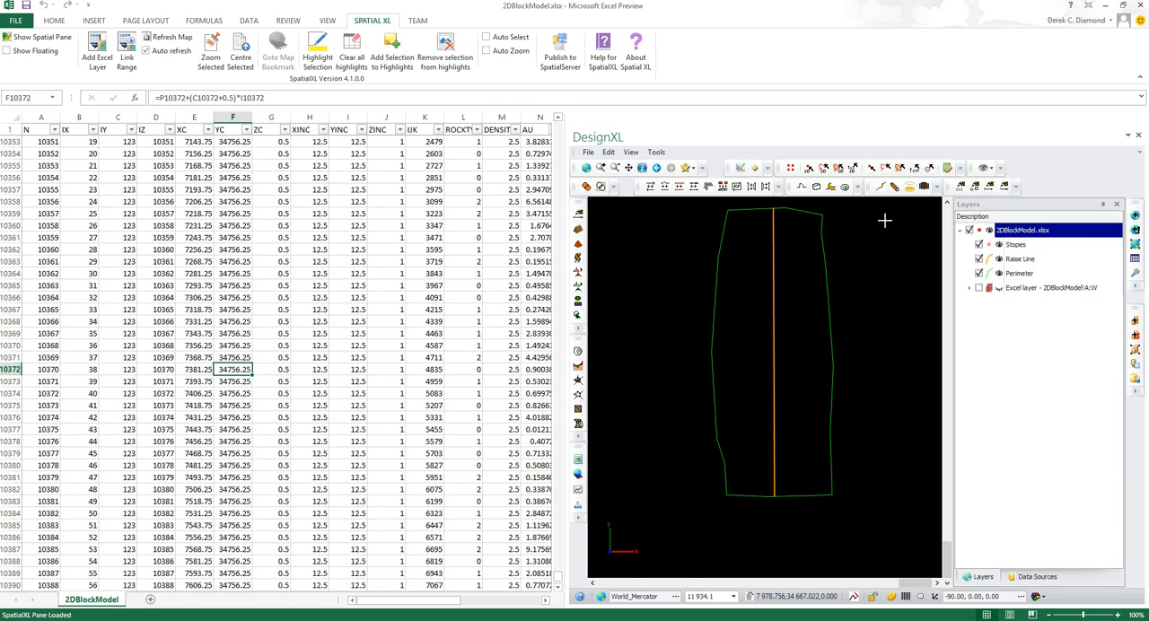
left_click(980, 288)
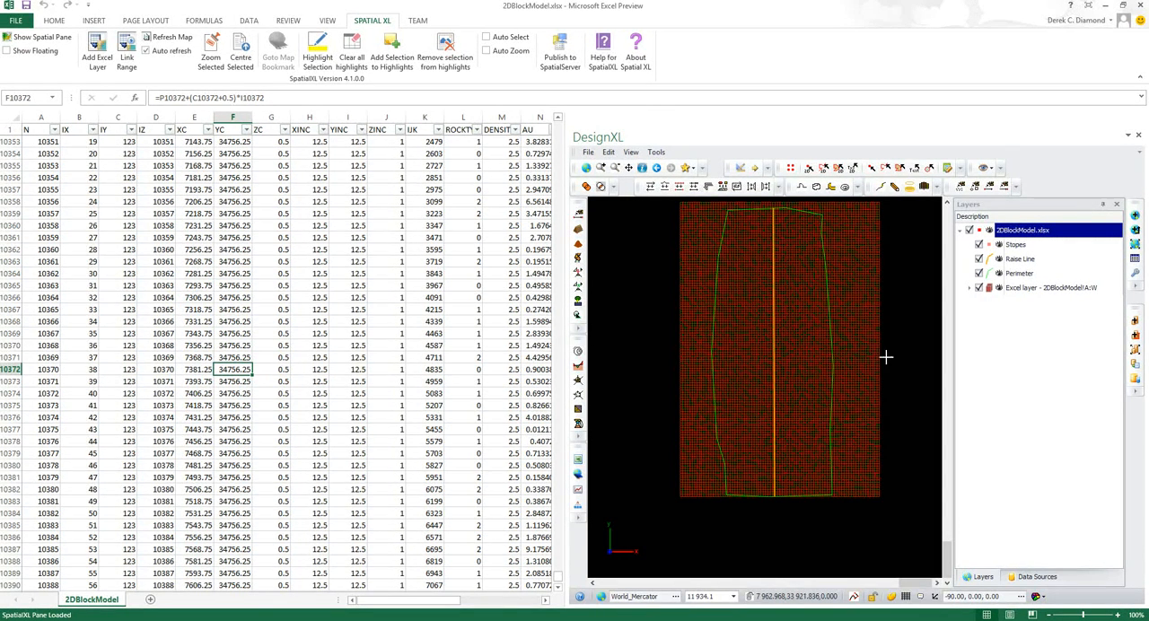
middle_click_drag(793, 337, 804, 404)
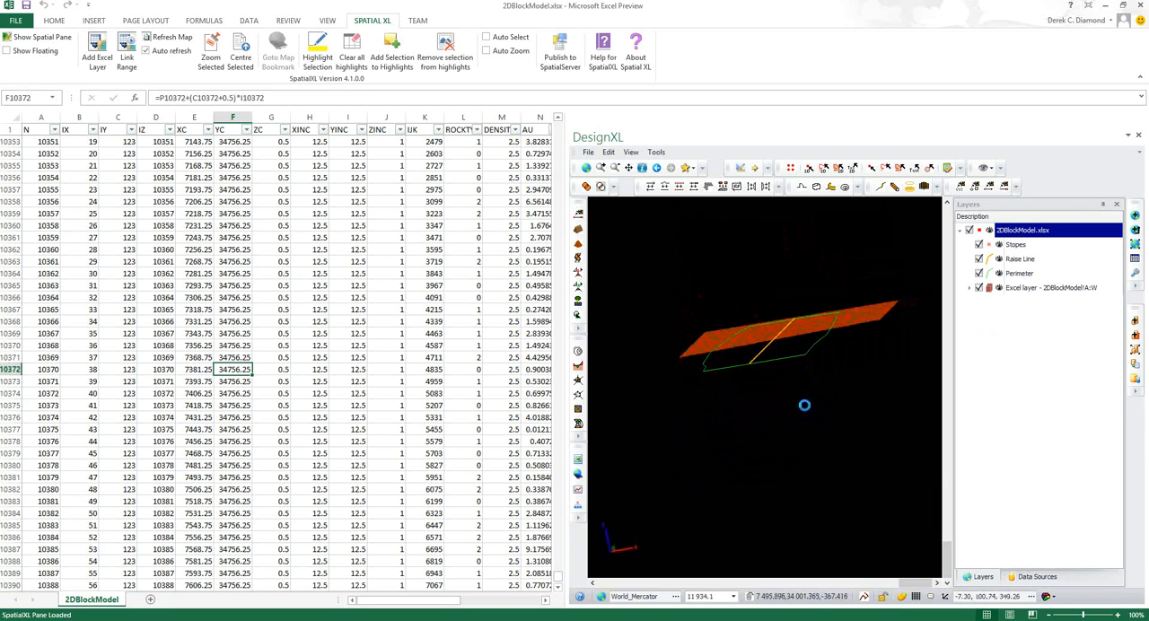
left_click(586, 169)
middle_click_drag(739, 387, 761, 361)
scroll(761, 361, "up", 1)
scroll(762, 361, "down", 1)
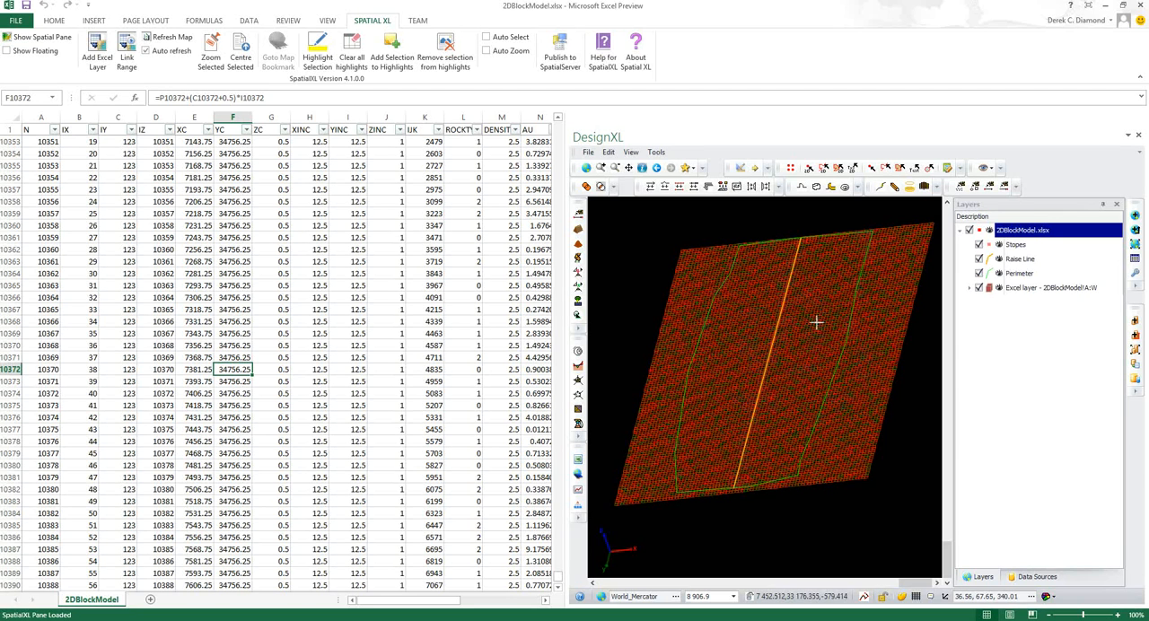
Reset the map to the default top view and fit all layers to the full extent
left_click(994, 171)
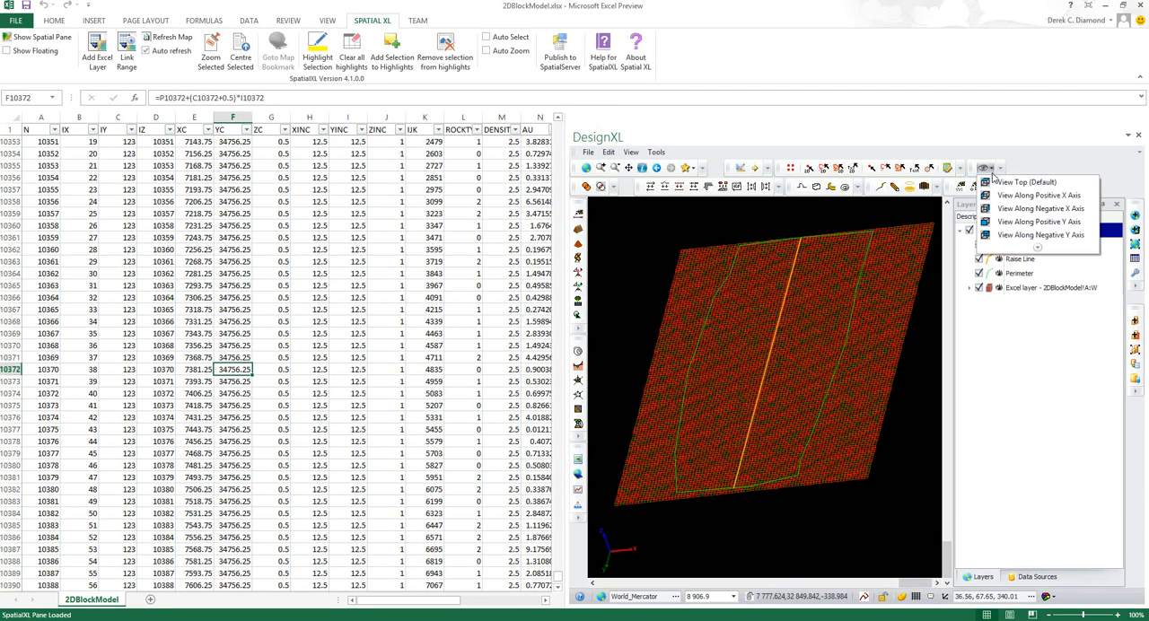
left_click(997, 185)
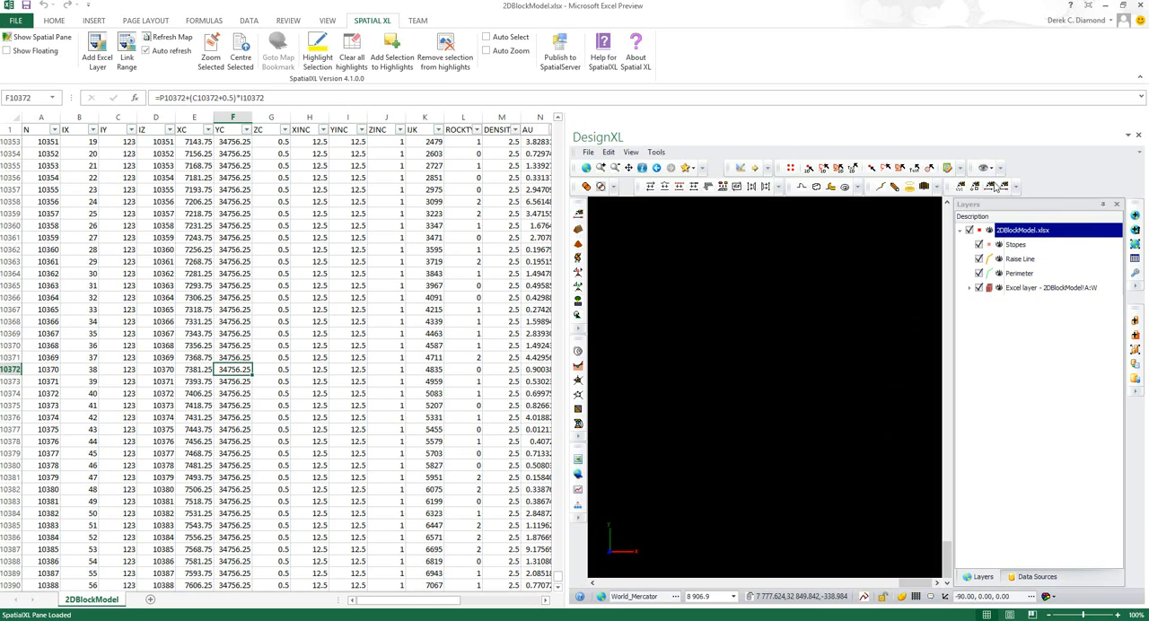
left_click(586, 169)
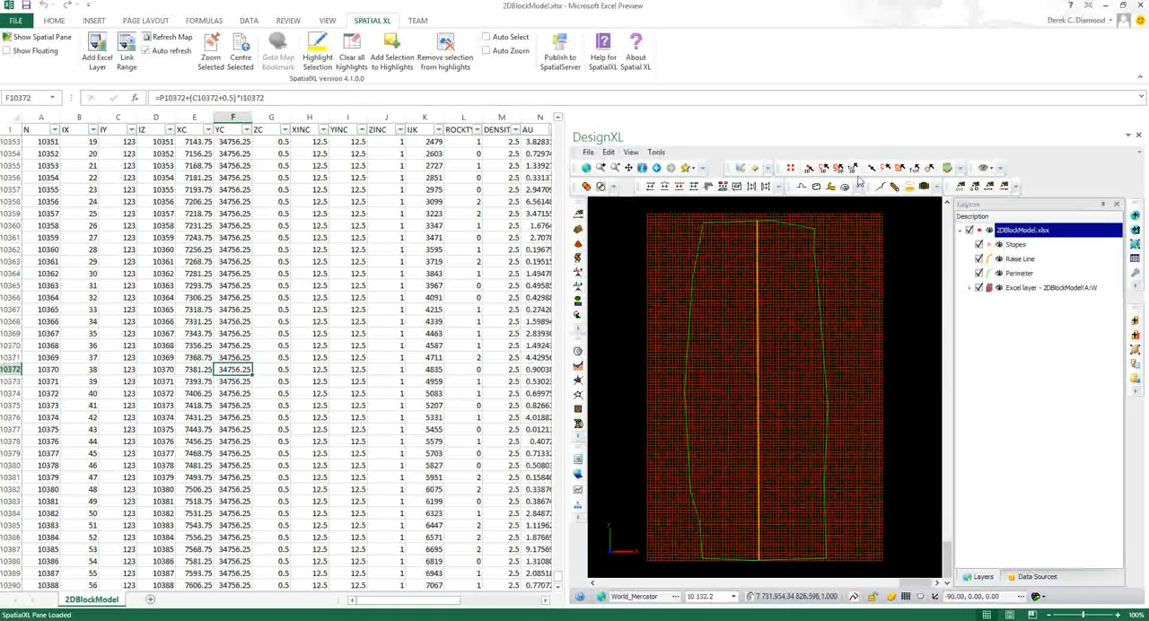
Start the Build Stope tool, enlarge its window and review the left and right workplace settings
left_click(924, 187)
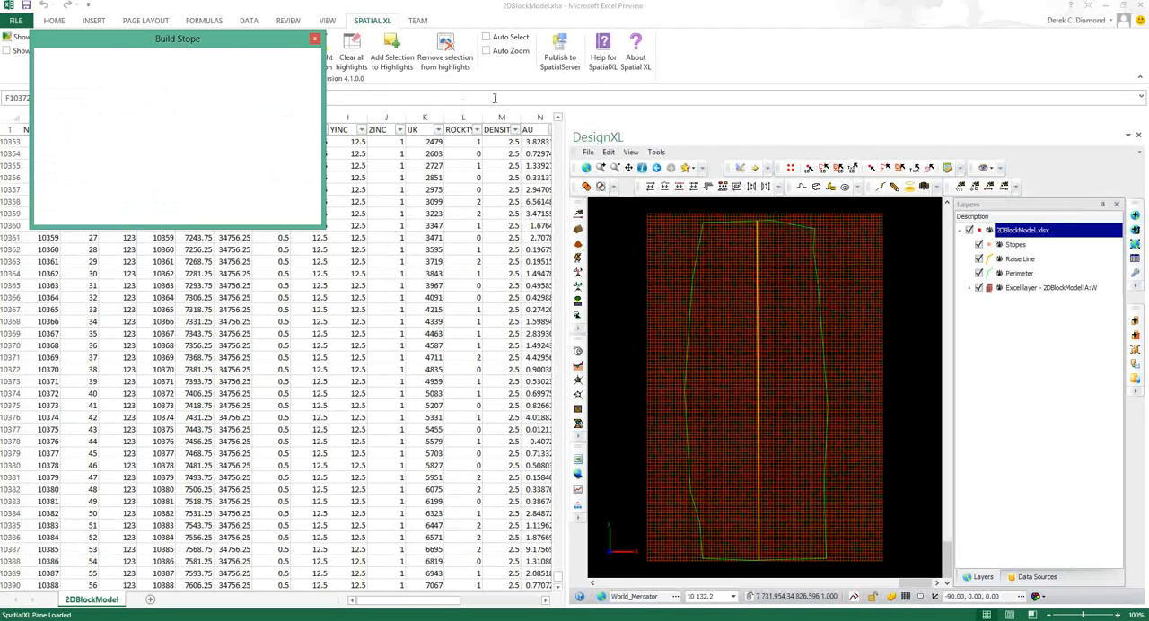
left_click_drag(267, 48, 367, 135)
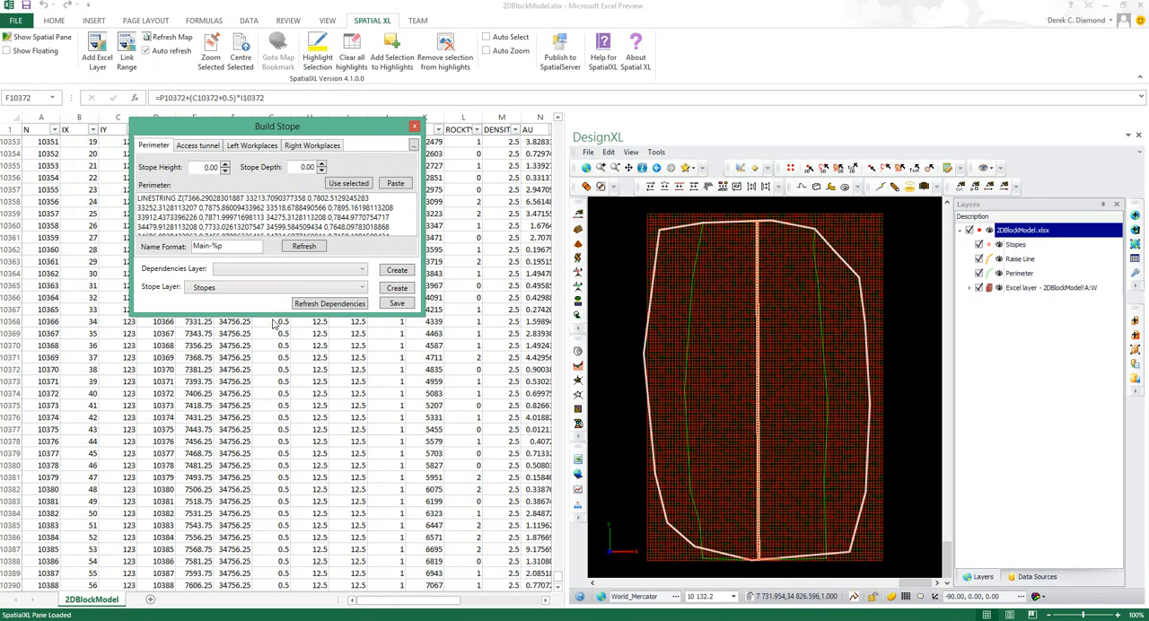
left_click_drag(272, 321, 268, 476)
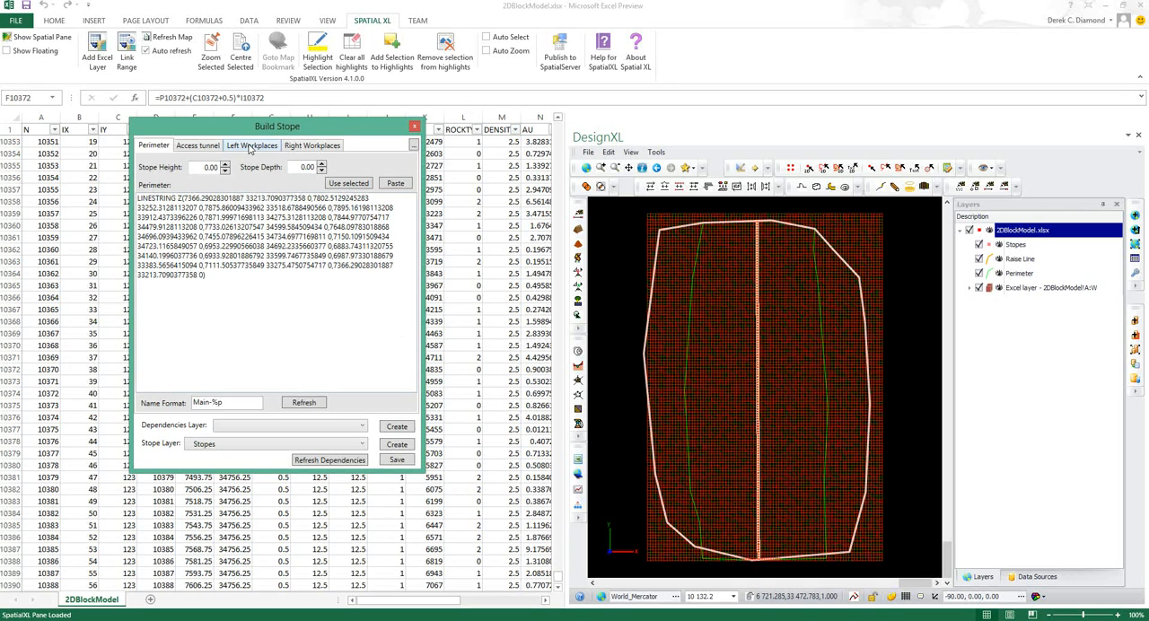
left_click(250, 147)
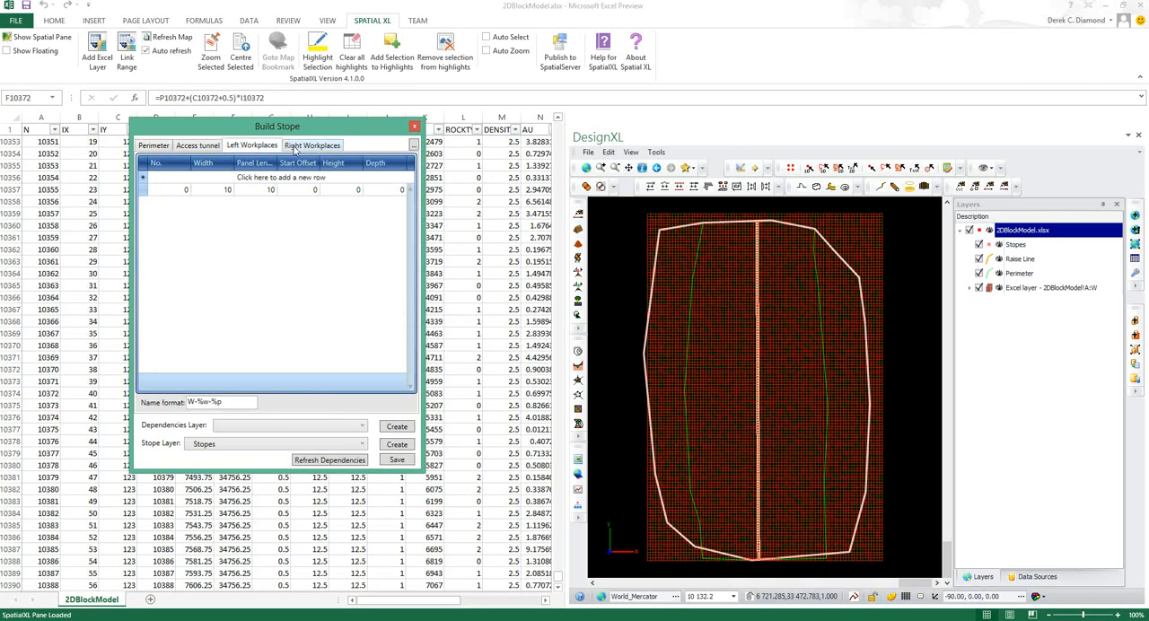
left_click(295, 146)
left_click(262, 147)
Hide the 2DBlockModel Excel layer and inspect the stope panels at the lower end of the raise line
scroll(757, 562, "up", 4)
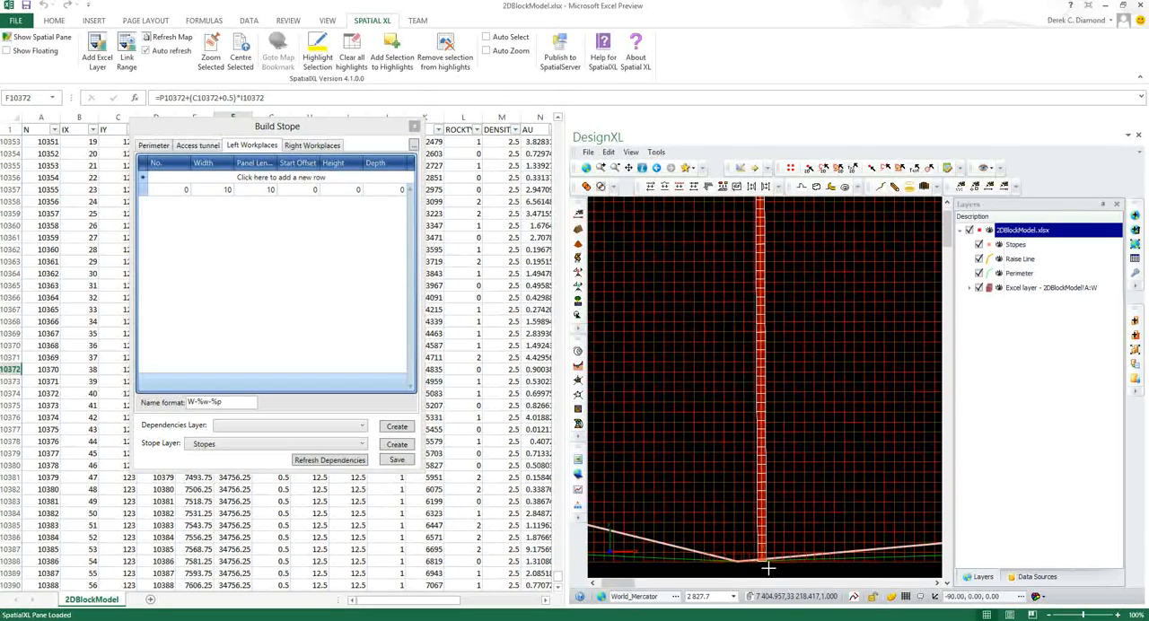
left_click(979, 288)
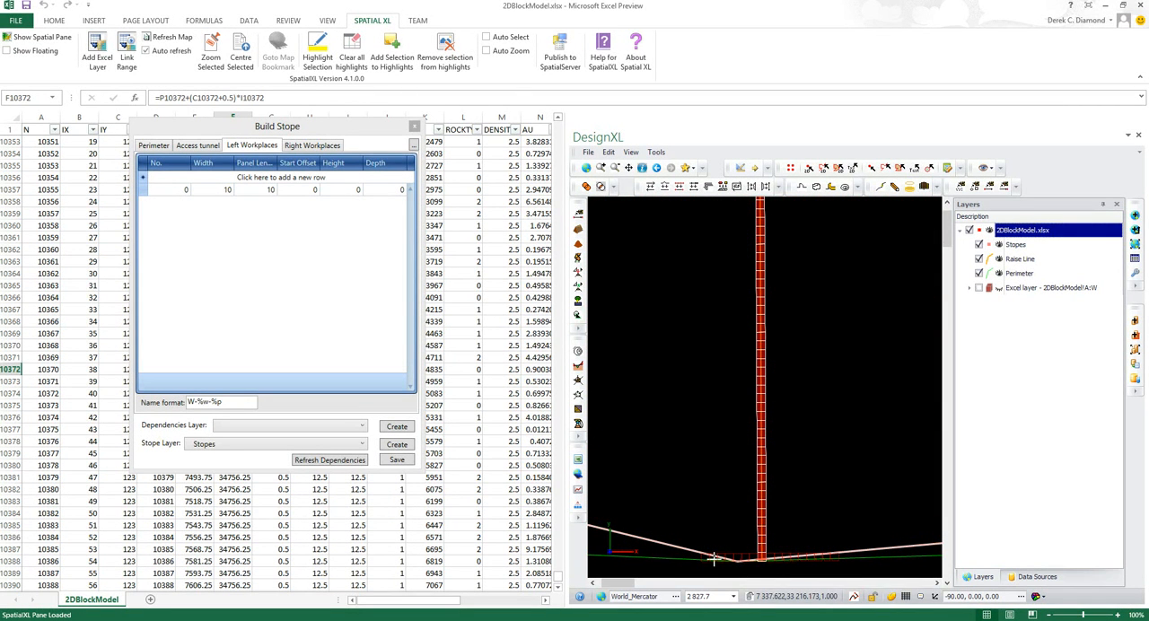
scroll(786, 560, "up", 5)
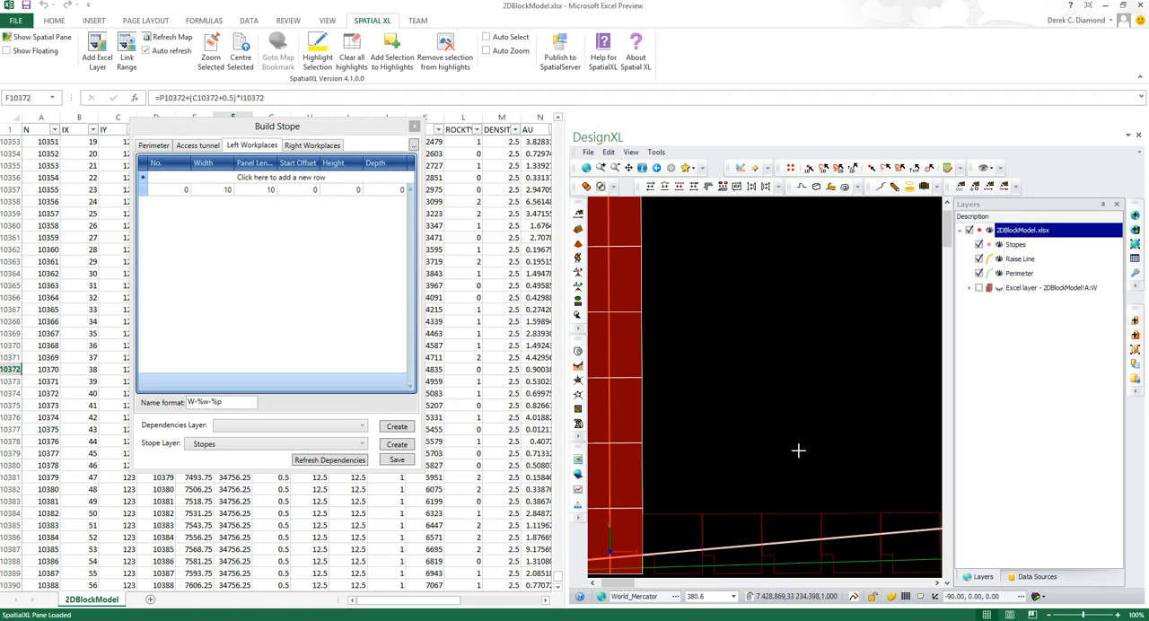
scroll(799, 450, "down", 1)
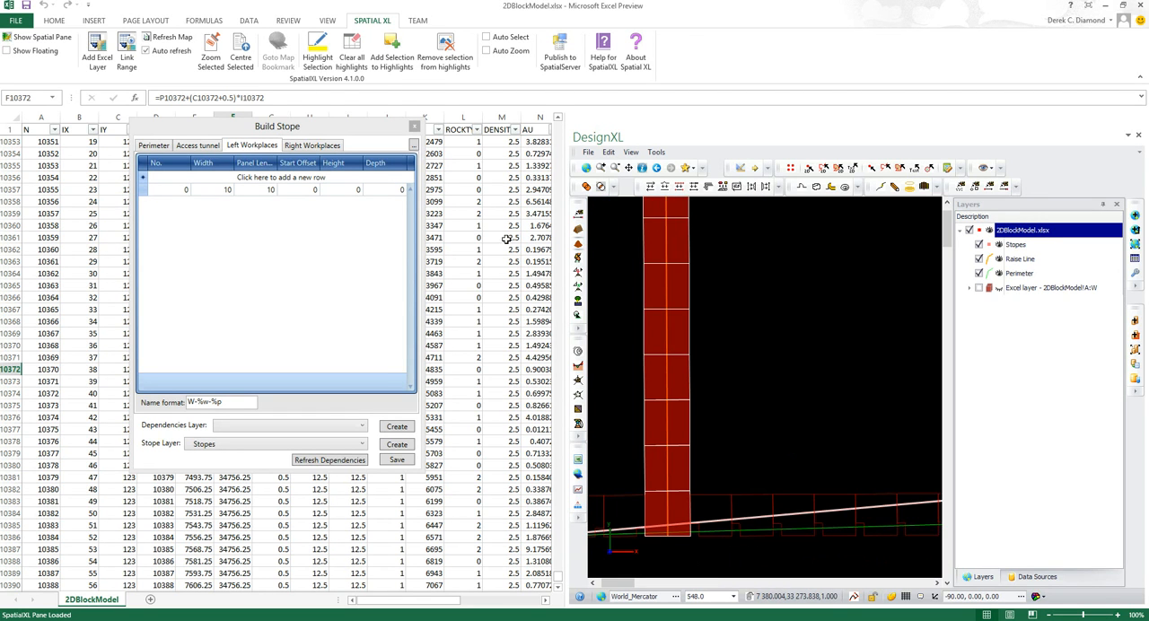
Review the parameters of the SimplePillars panel template assigned to the first left workplace
right_click(323, 193)
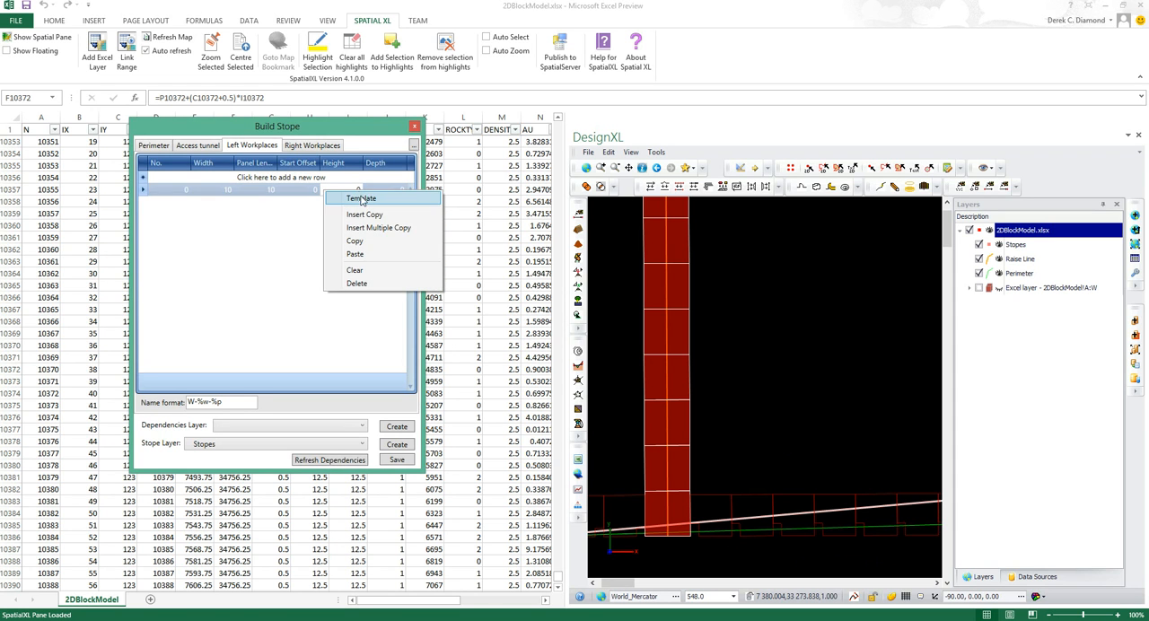
left_click(362, 201)
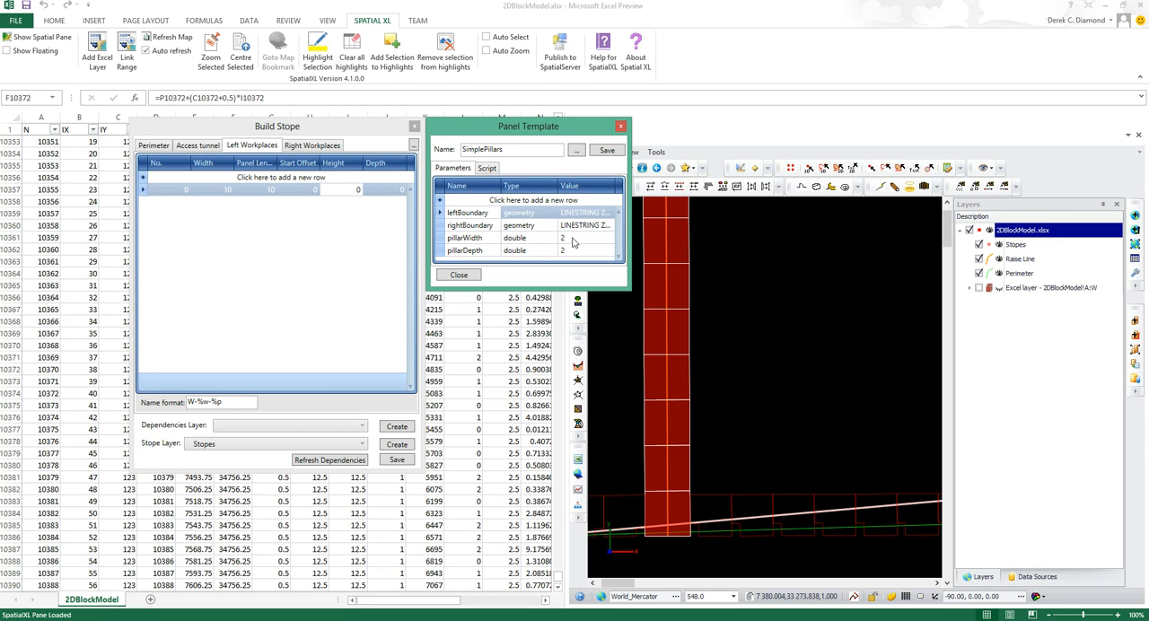
left_click(622, 128)
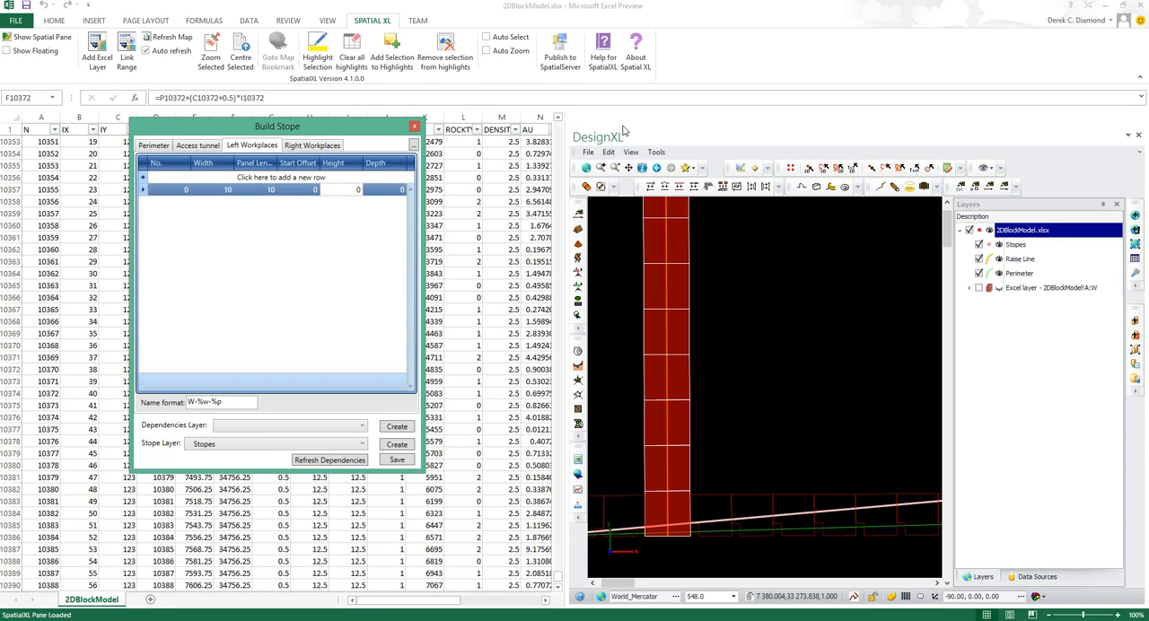
Insert 20 copies of the first workplace row in the left workplaces
right_click(143, 192)
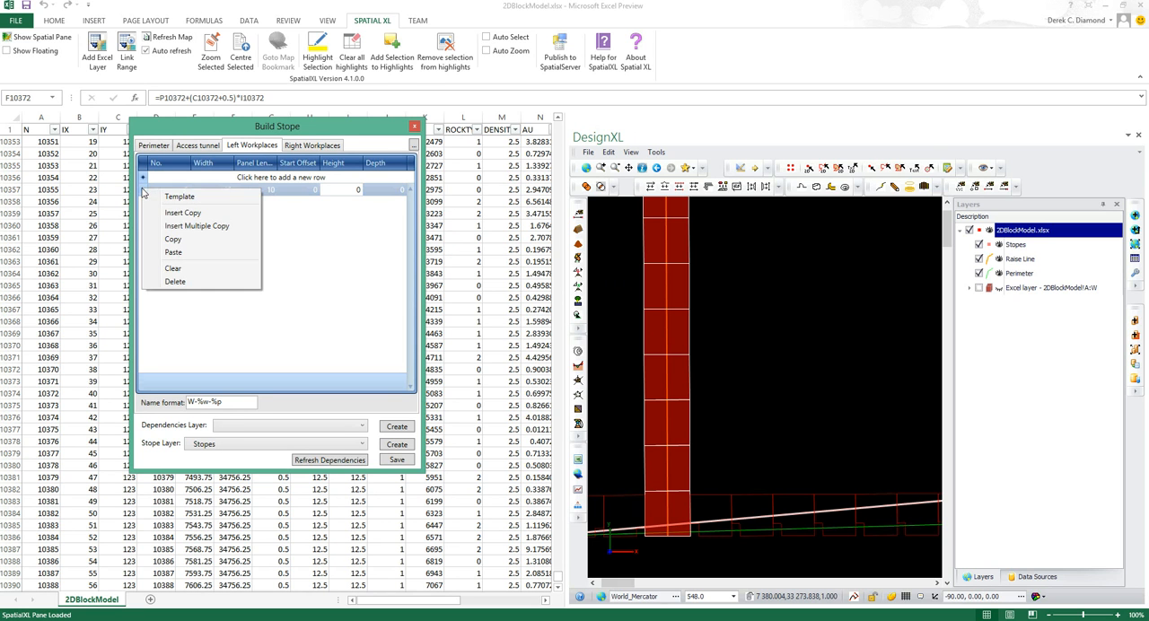
left_click(201, 226)
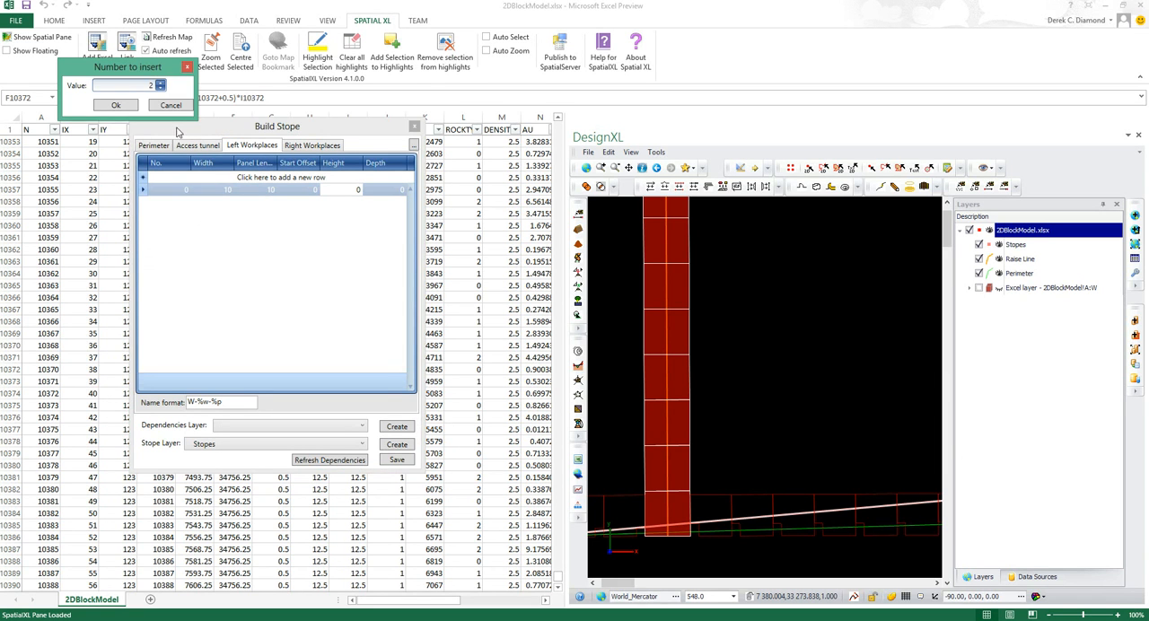
left_click(156, 87)
type("0")
left_click(123, 108)
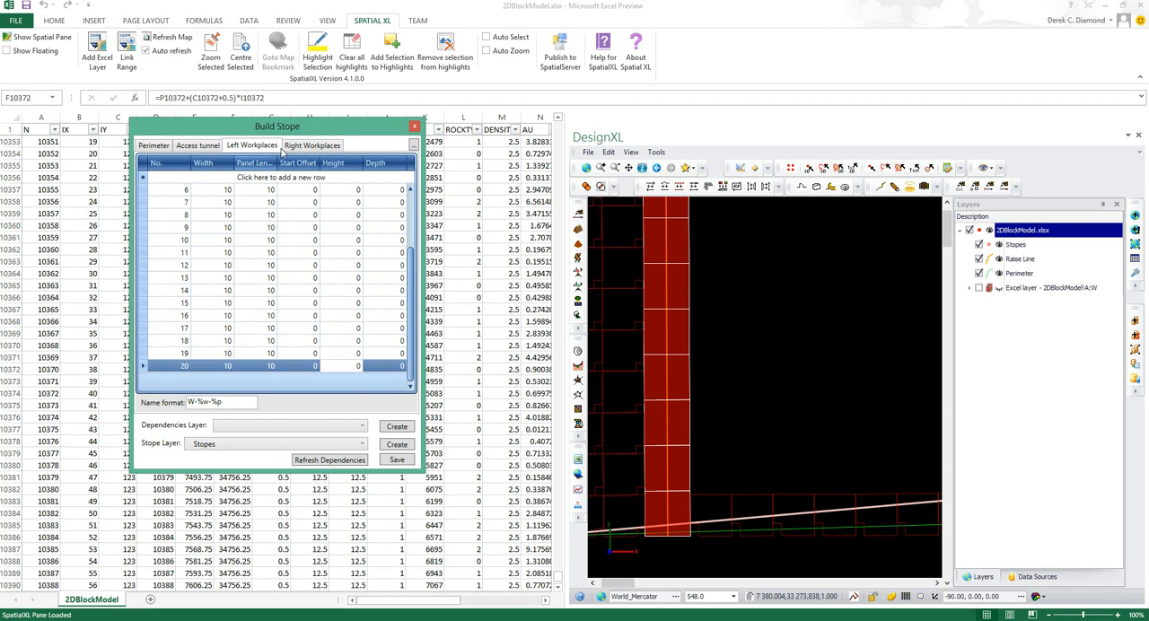
Insert 20 copies of the first workplace row in the right workplaces and check the panels along the raise
left_click(310, 145)
right_click(145, 190)
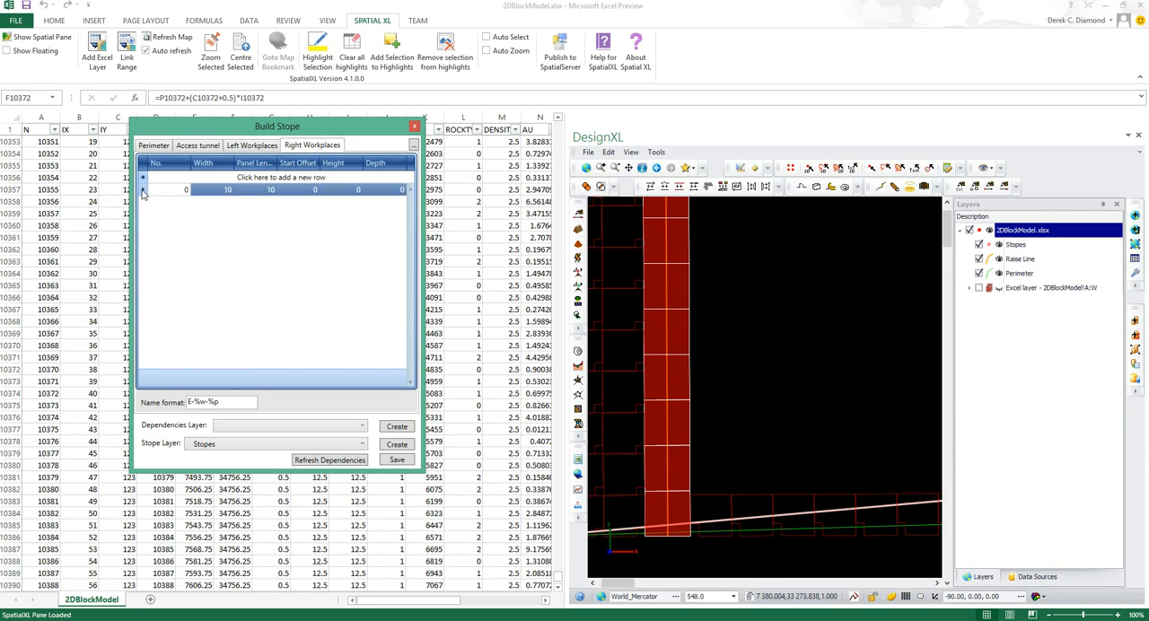
left_click(186, 228)
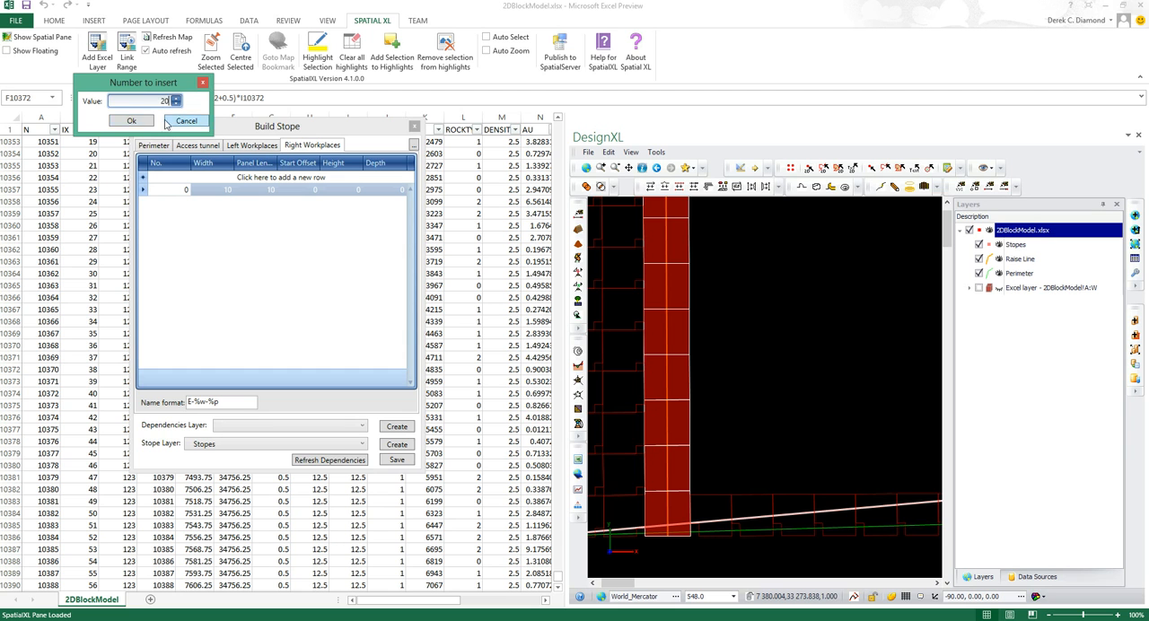
left_click(142, 122)
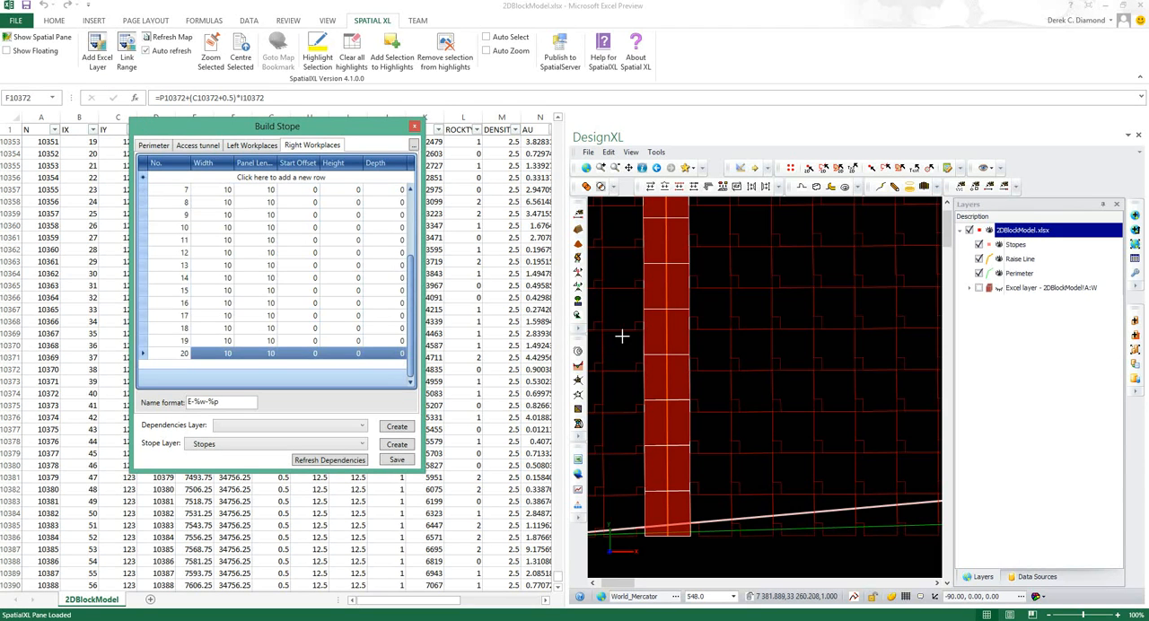
scroll(778, 362, "down", 2)
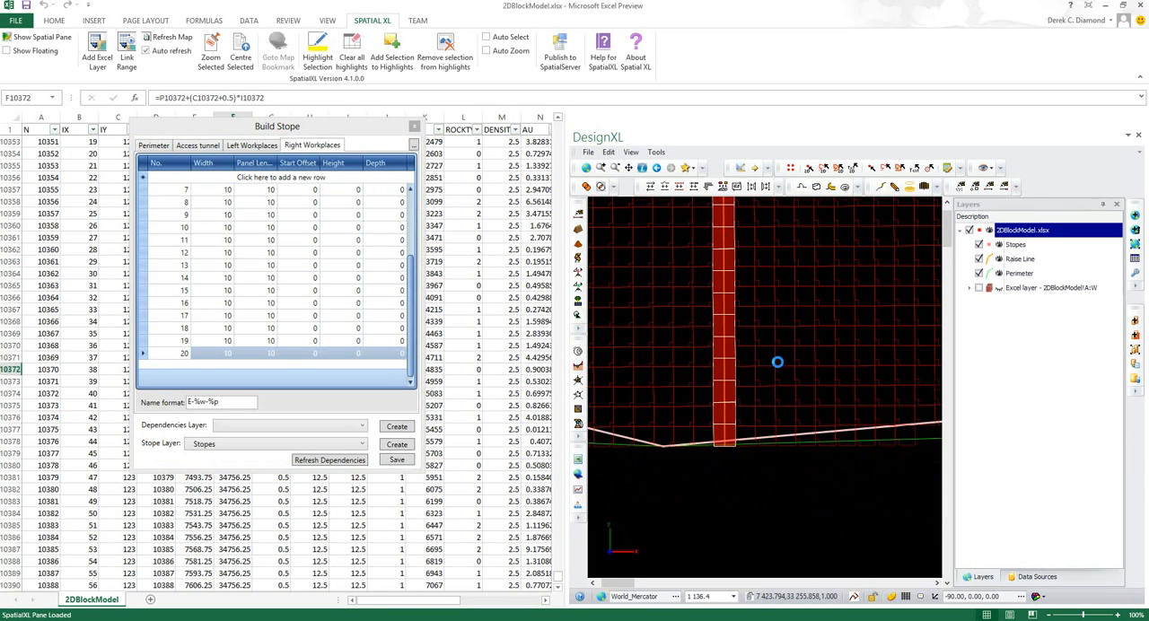
scroll(778, 362, "up", 1)
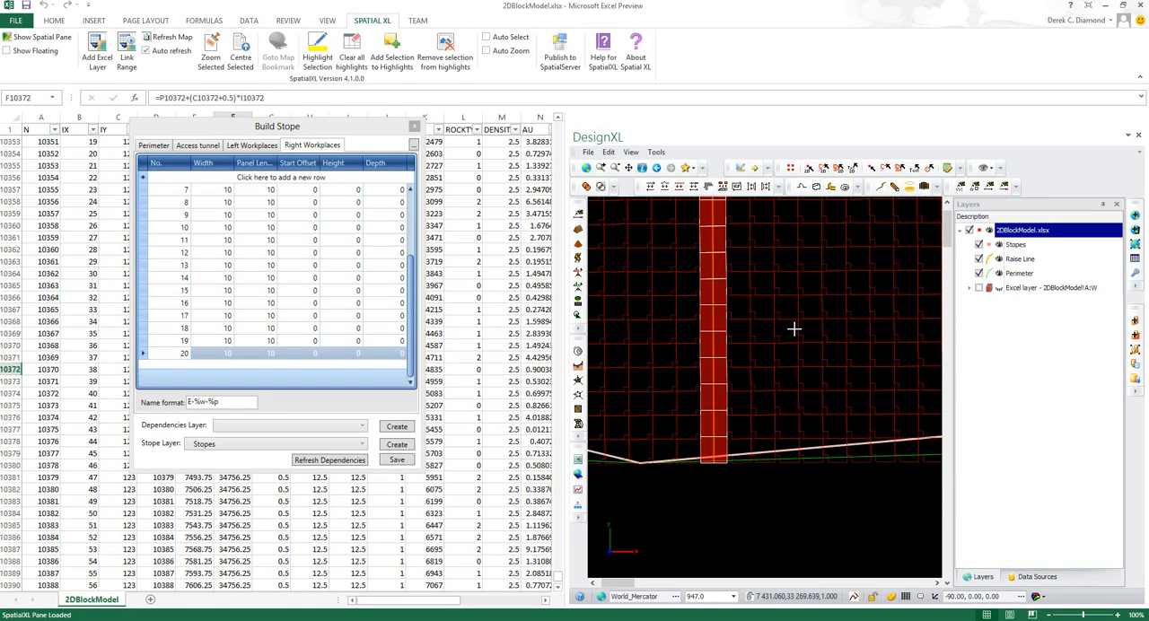
scroll(794, 330, "up", 1)
scroll(793, 329, "down", 1)
Open the layer data of the Stopes layer and examine its stope records and their AU column
left_click(1018, 245)
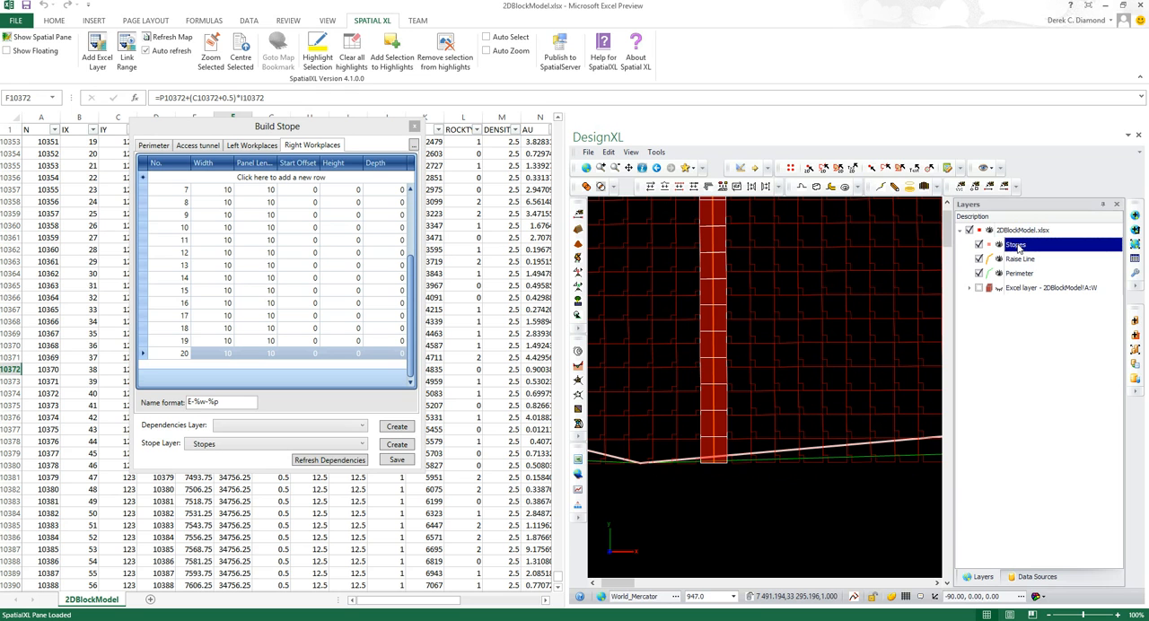
left_click(1136, 259)
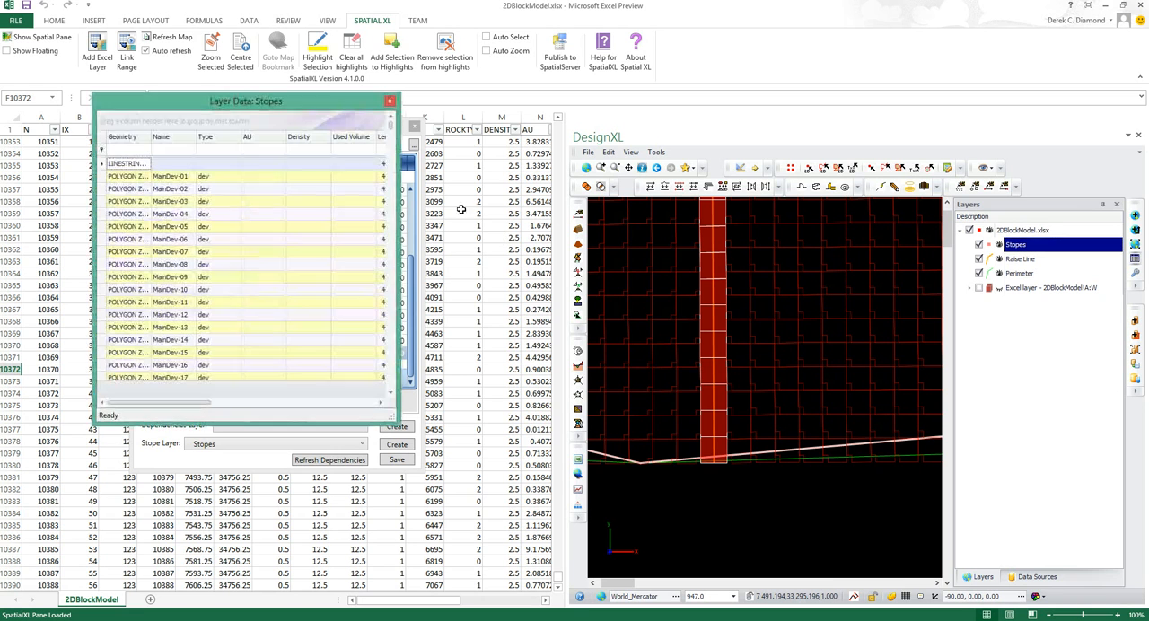
left_click_drag(281, 104, 594, 141)
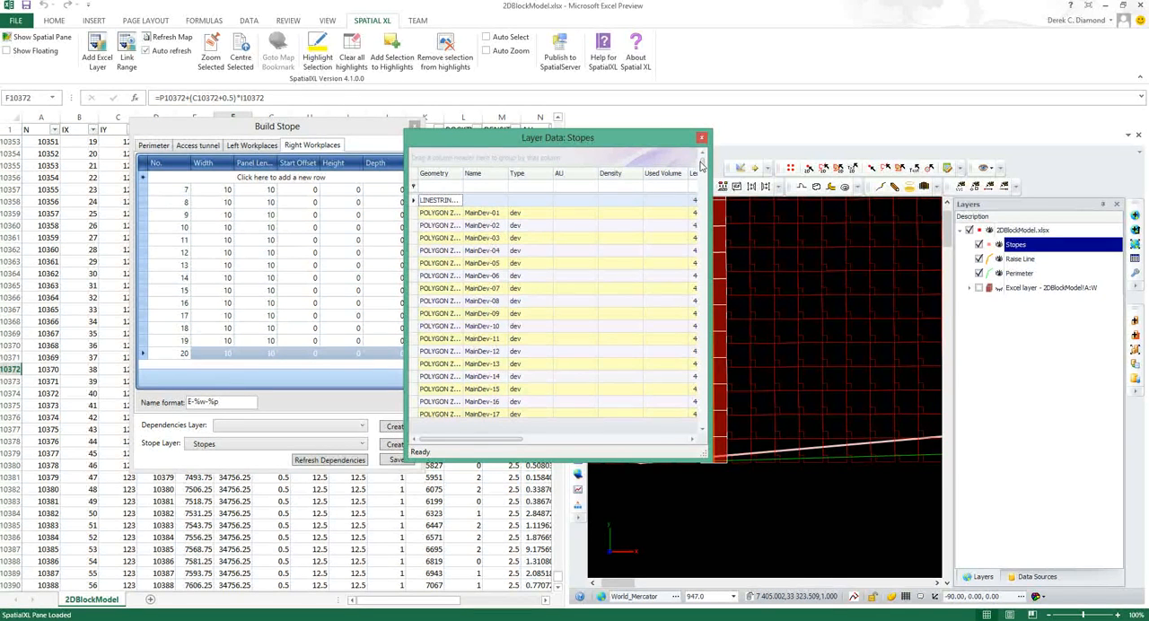
left_click_drag(701, 166, 703, 184)
mouse_move(697, 201)
left_mouse_down()
mouse_move(697, 238)
mouse_move(702, 198)
left_mouse_up()
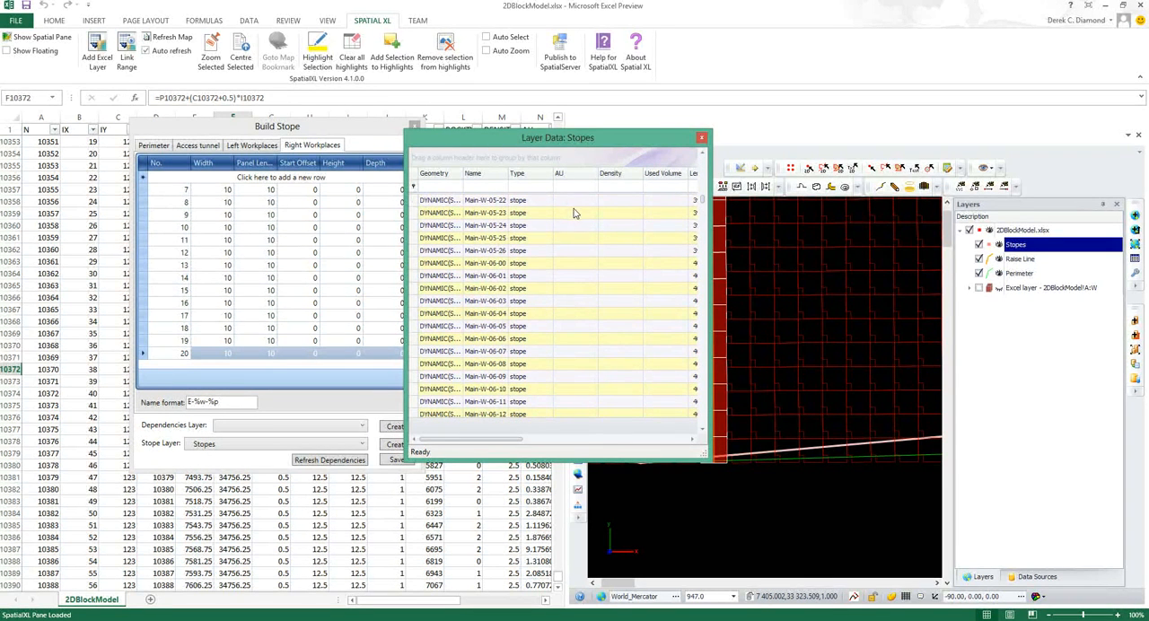
left_click(577, 212)
left_click(568, 337)
left_click(566, 389)
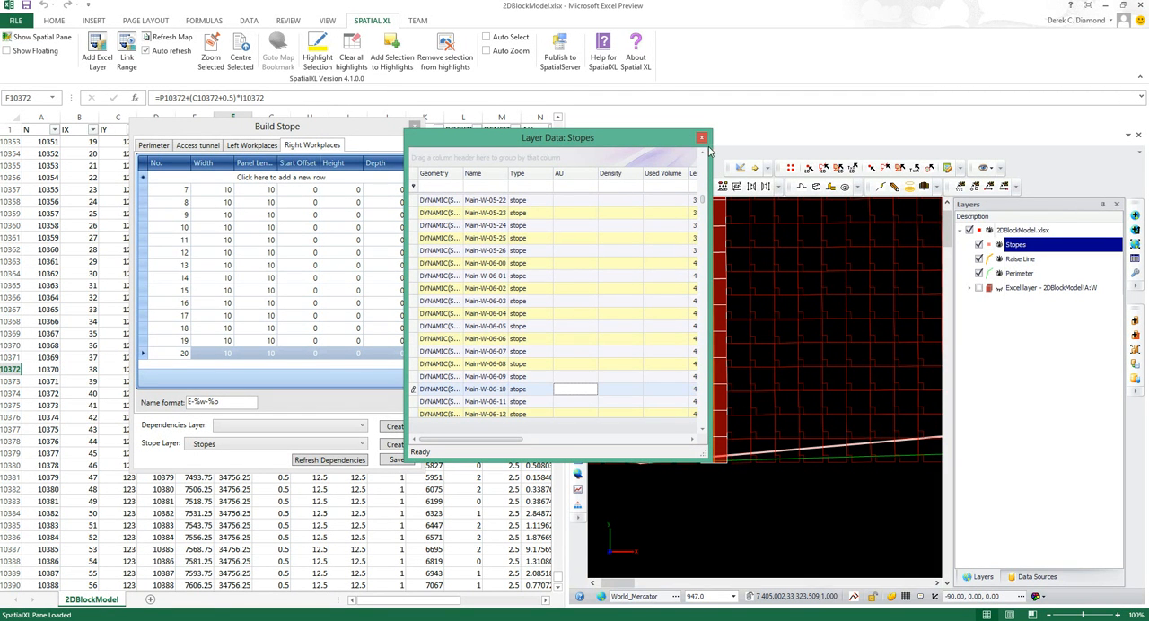
Close the Stopes layer data and examine the panel layout against the inner and outer perimeter outlines
left_click(702, 138)
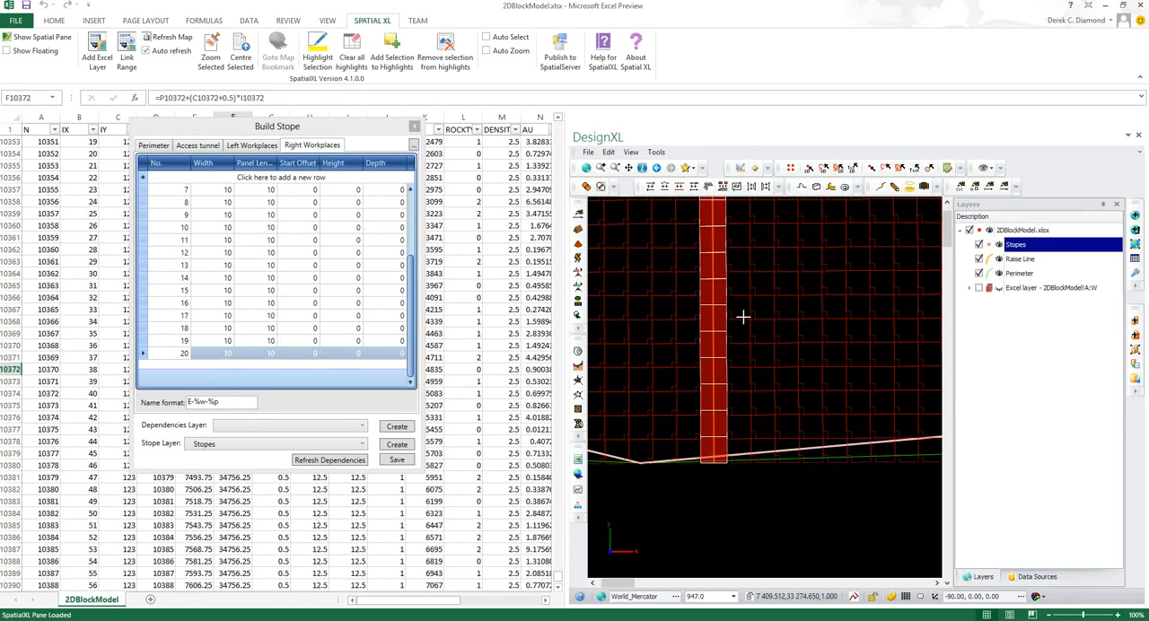
scroll(742, 315, "down", 3)
scroll(766, 382, "down", 3)
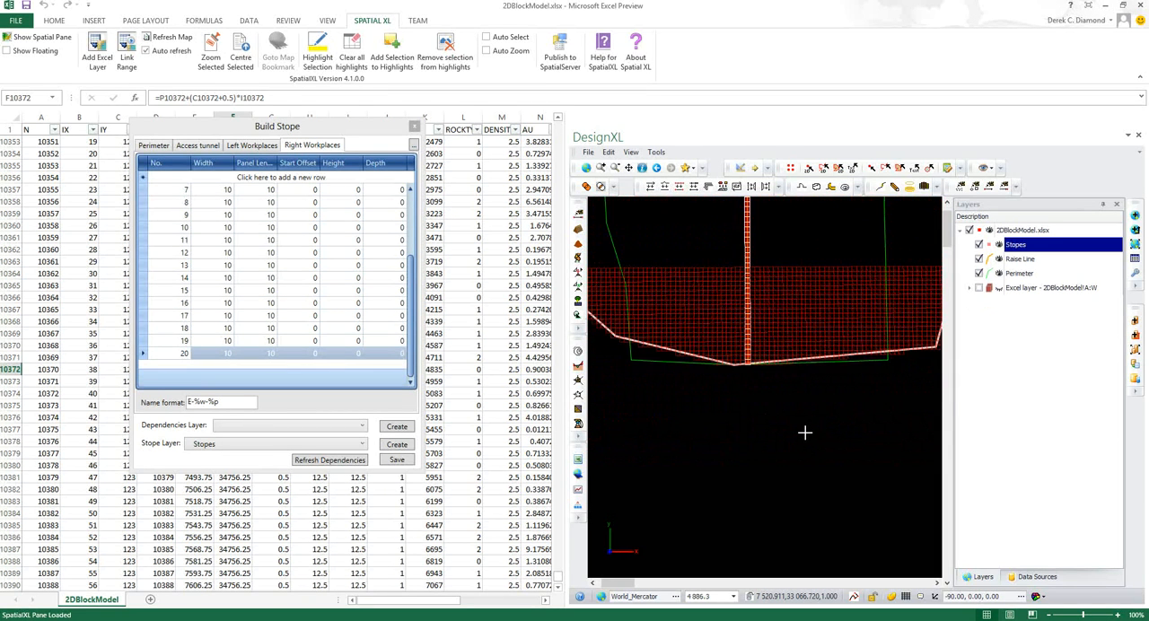
scroll(806, 432, "down", 1)
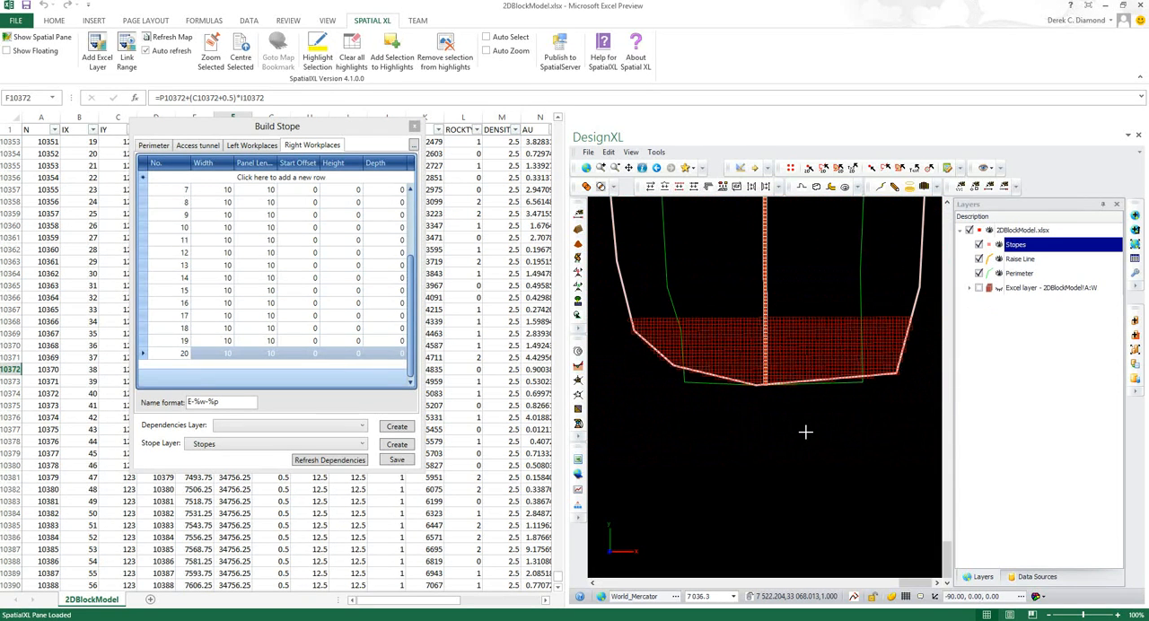
scroll(808, 302, "up", 3)
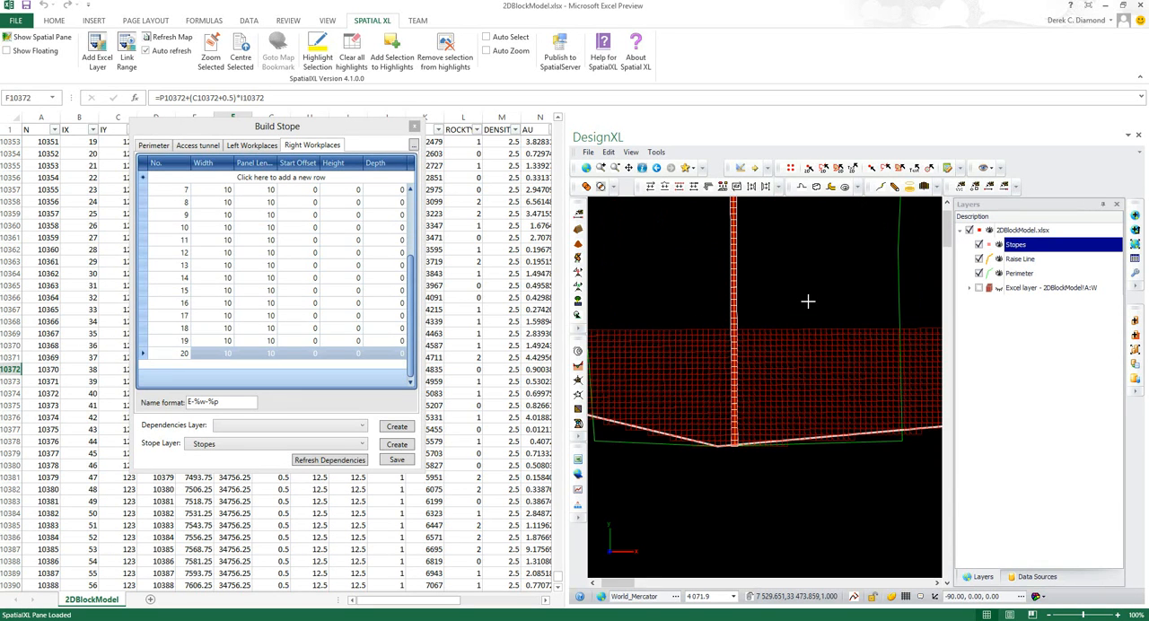
scroll(808, 302, "down", 4)
scroll(823, 465, "down", 3)
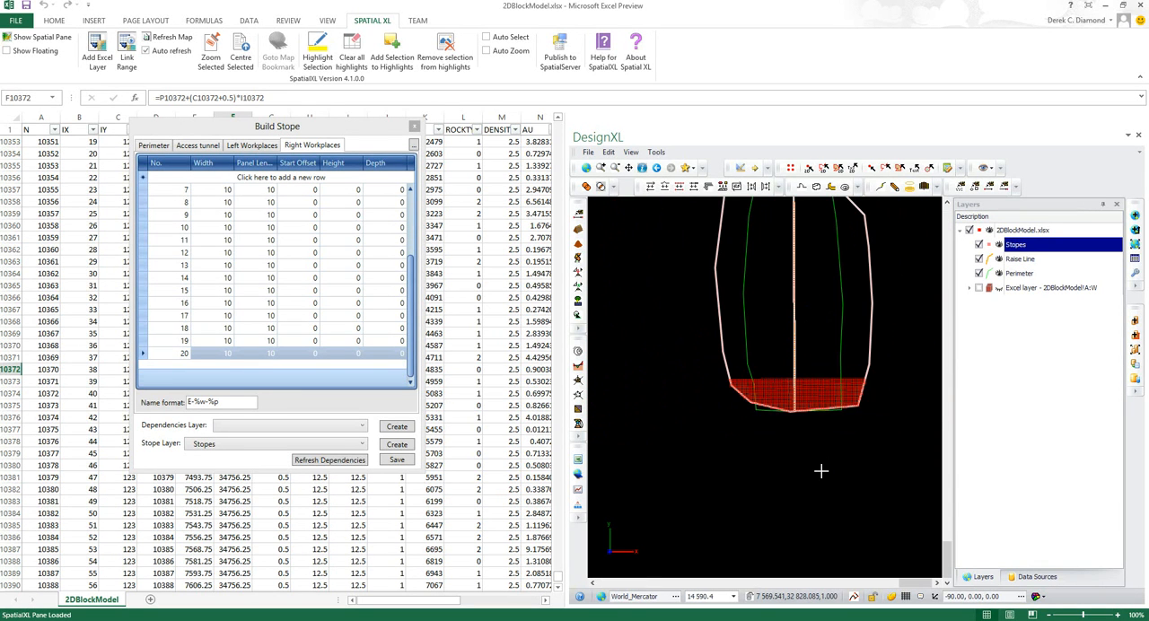
scroll(842, 300, "up", 1)
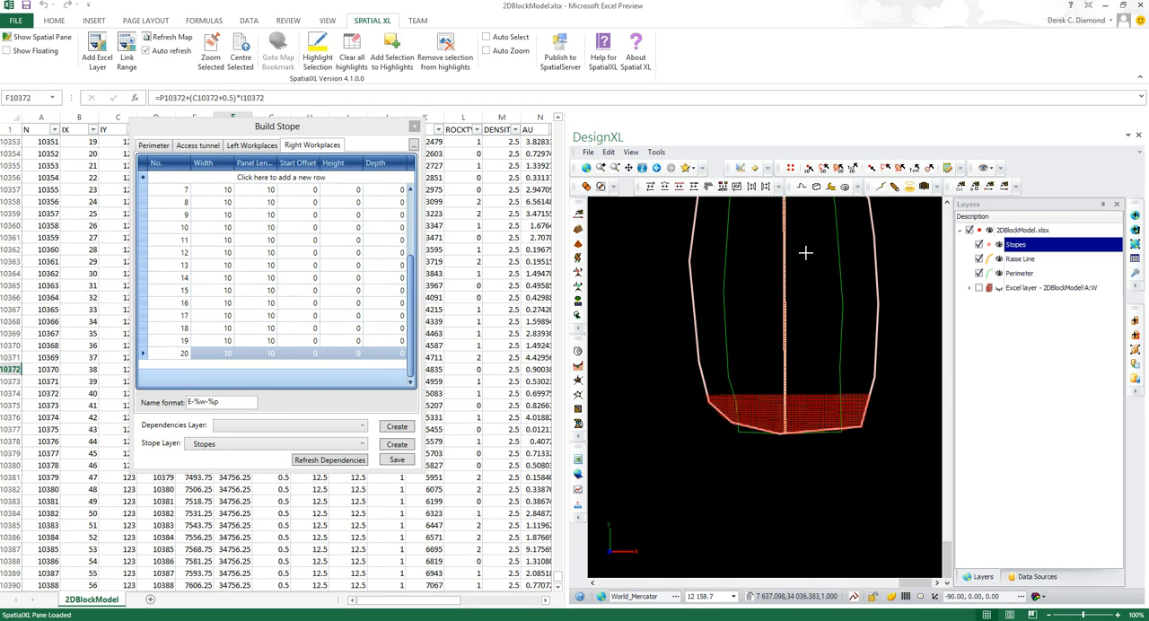
Select the inner perimeter outline in the map by clicking and use it as the stope's perimeter
left_click(686, 168)
left_click(687, 169)
left_click(688, 170)
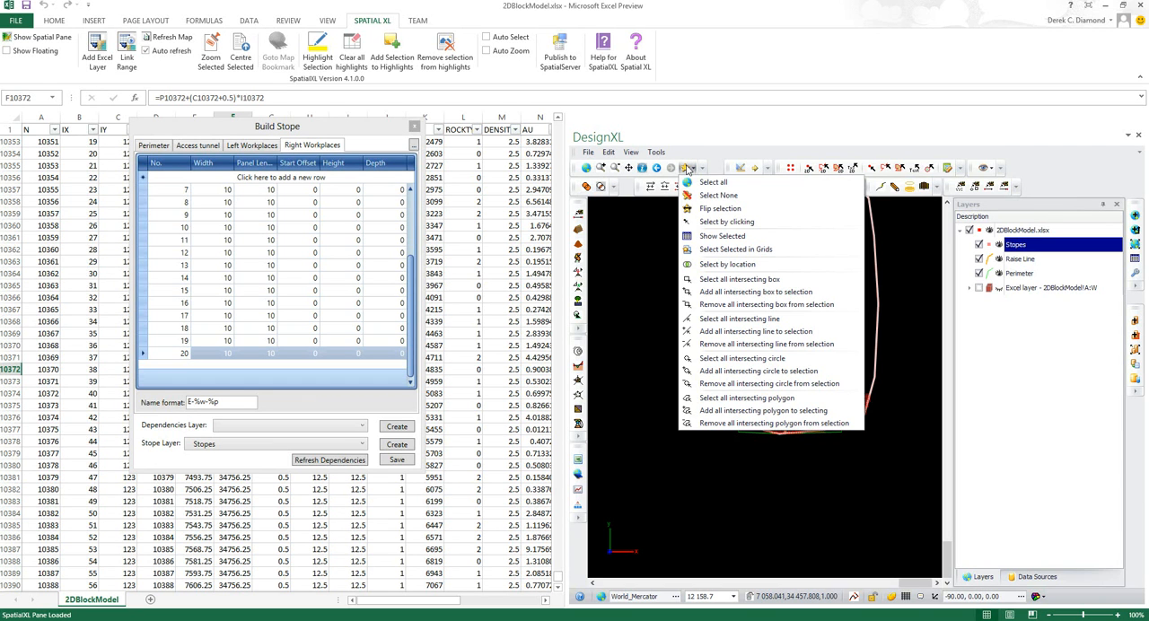
left_click(701, 222)
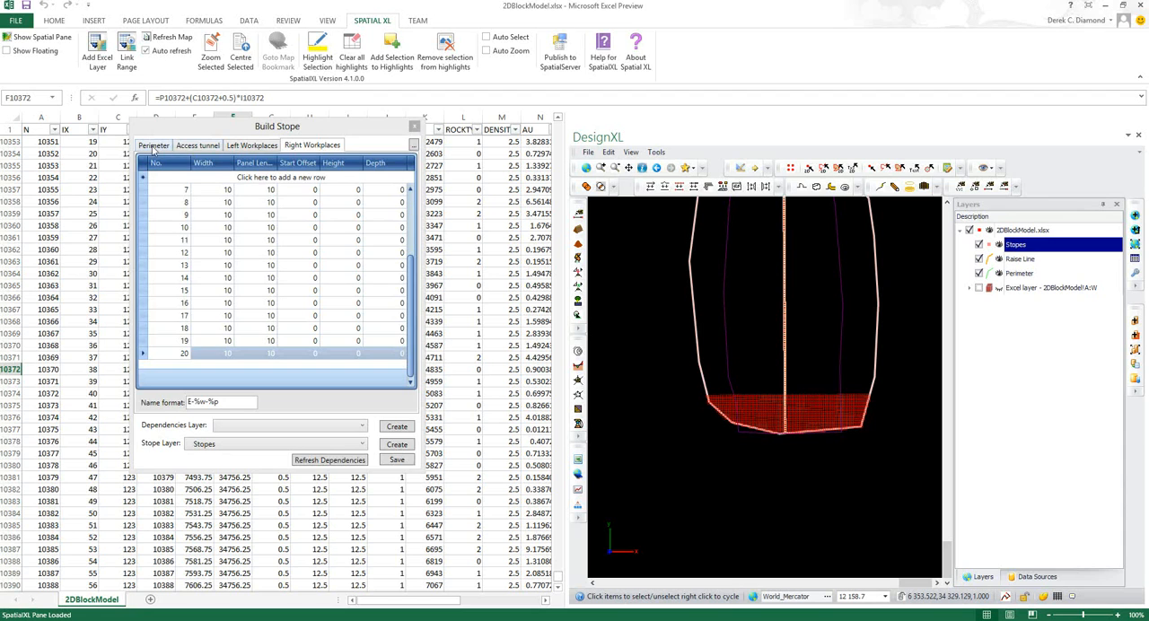
left_click(154, 148)
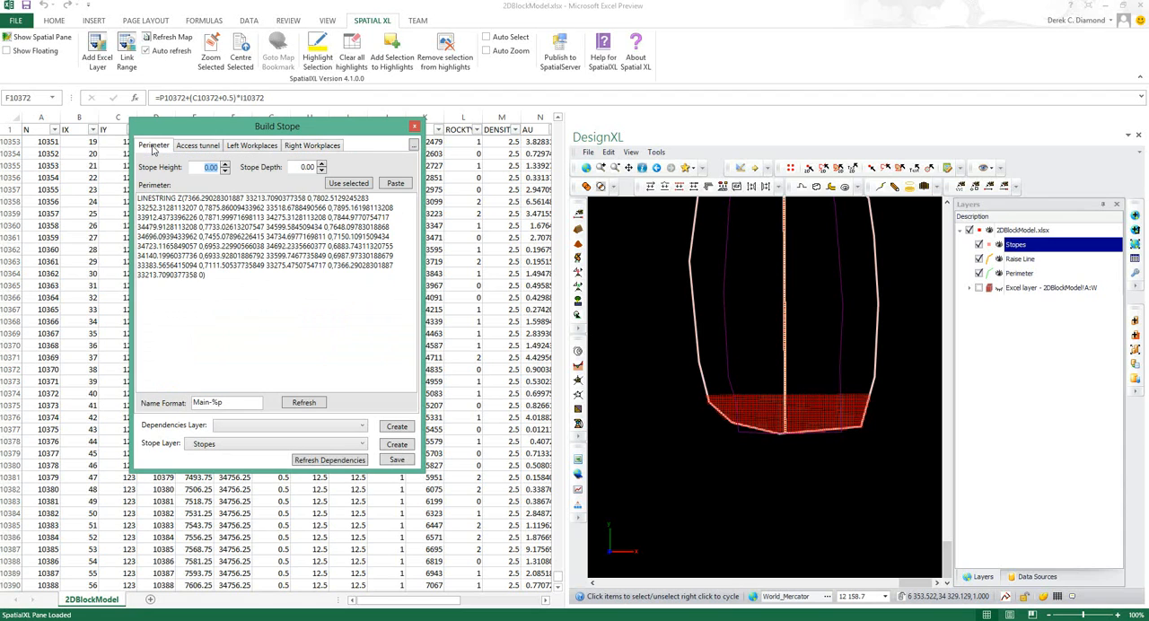
left_click(349, 184)
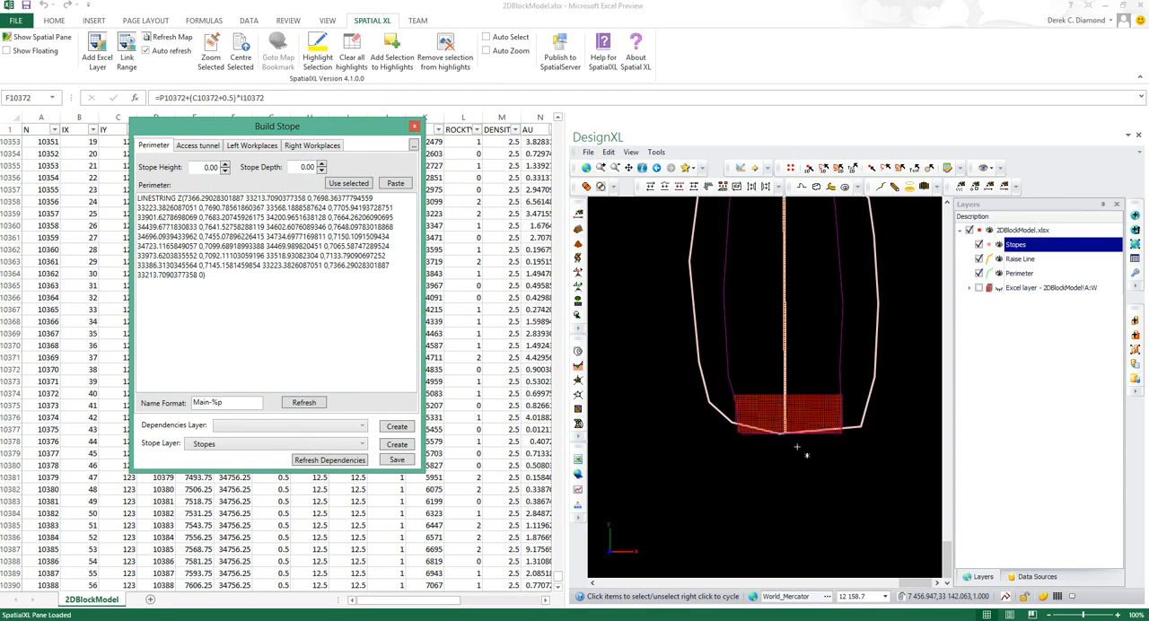
End select-by-clicking and delete the old outer perimeter outline
left_click(879, 306)
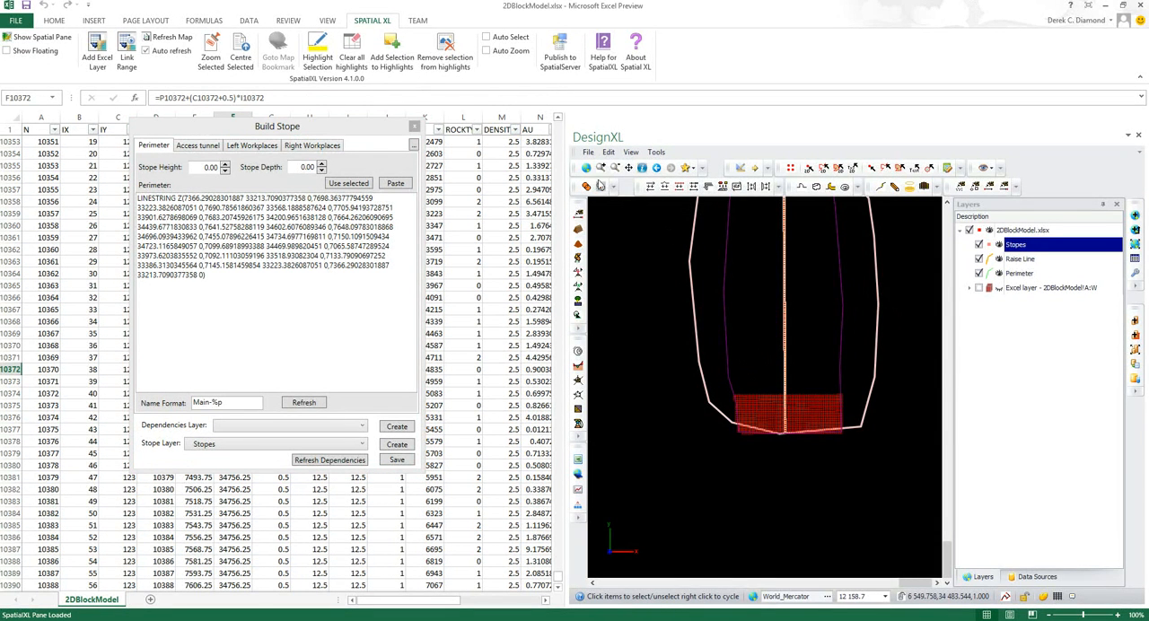
left_click(689, 168)
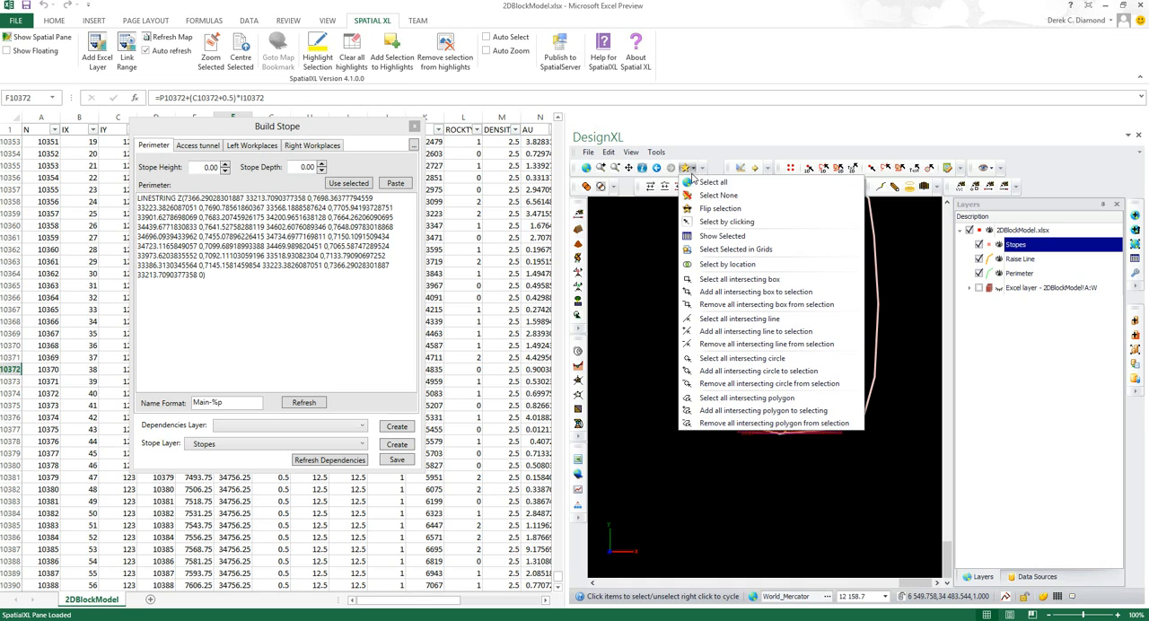
left_click(716, 236)
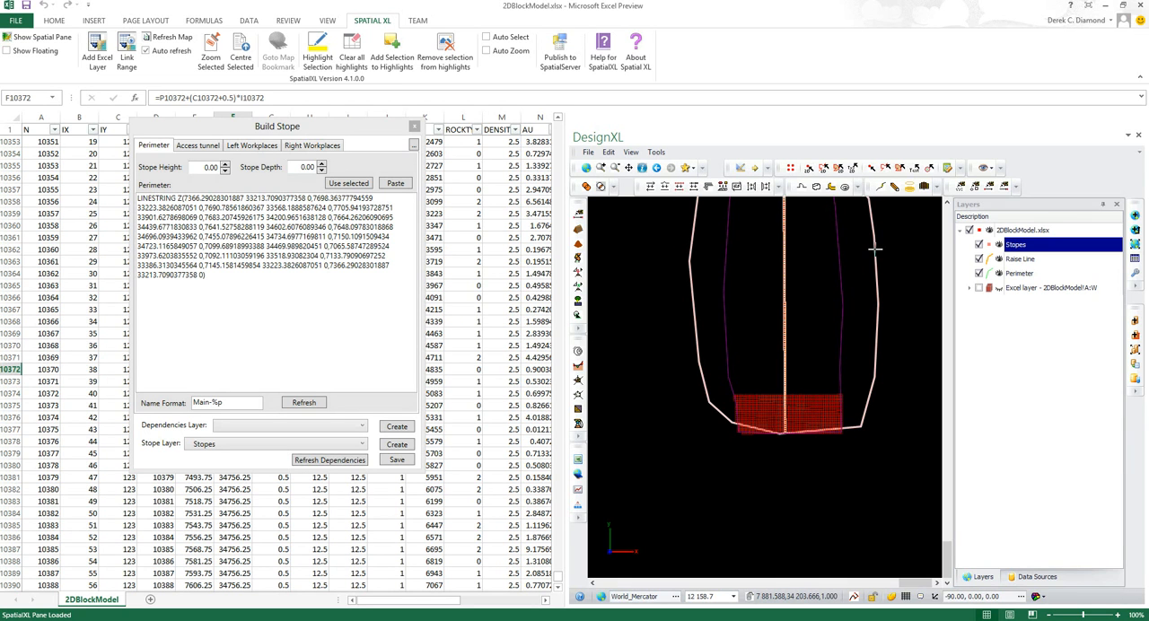
scroll(876, 256, "up", 2)
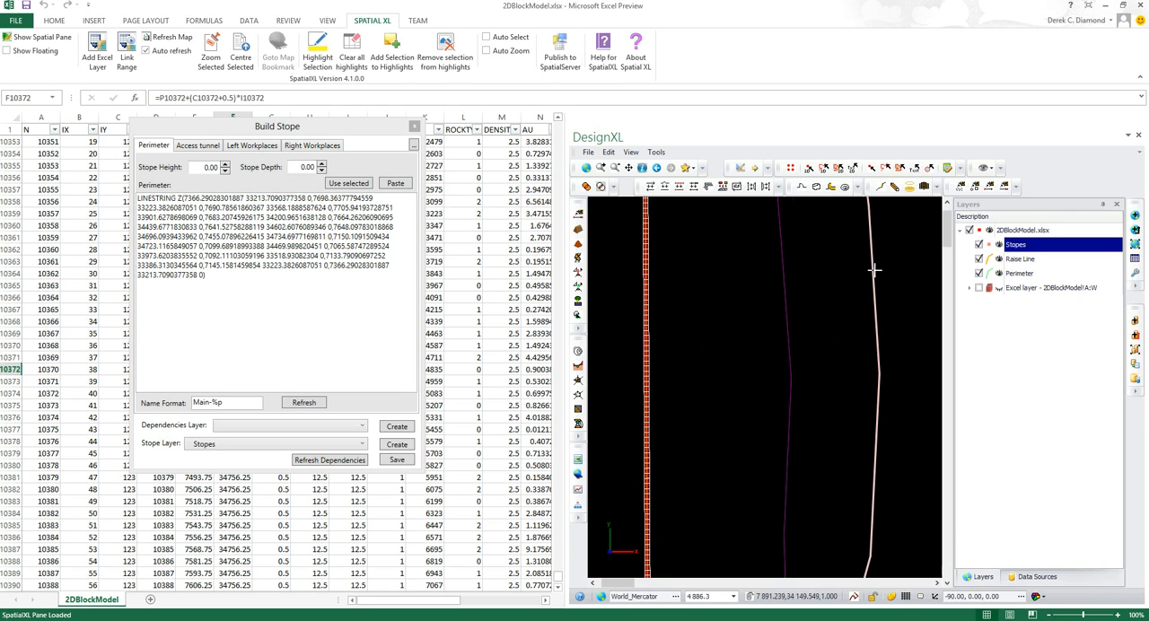
scroll(873, 276, "down", 2)
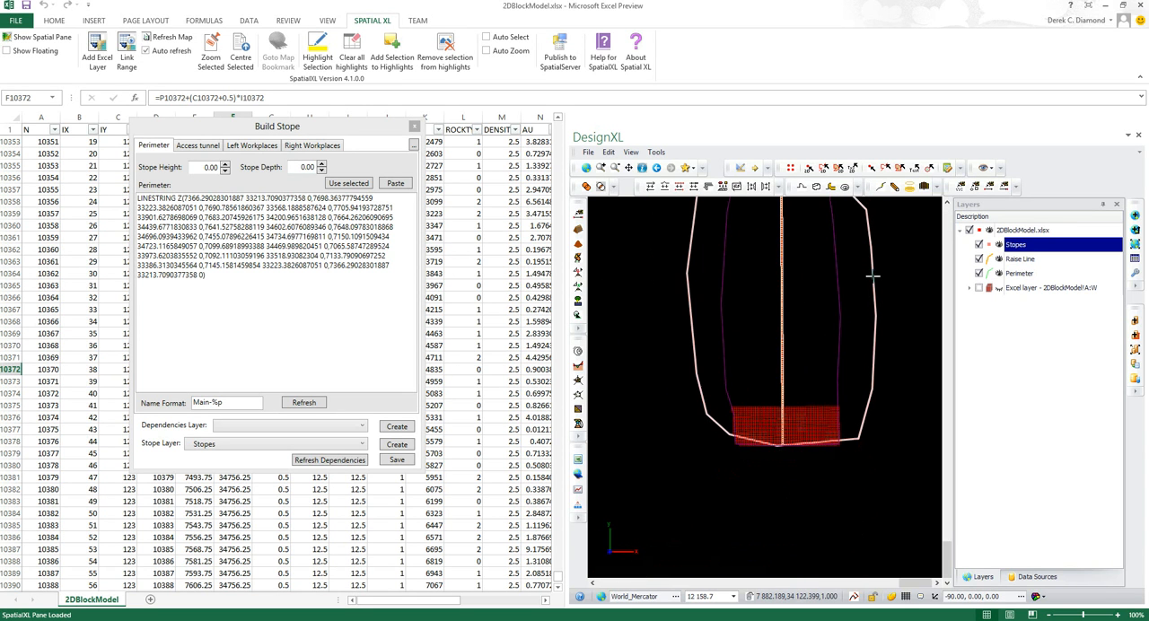
left_click(708, 222)
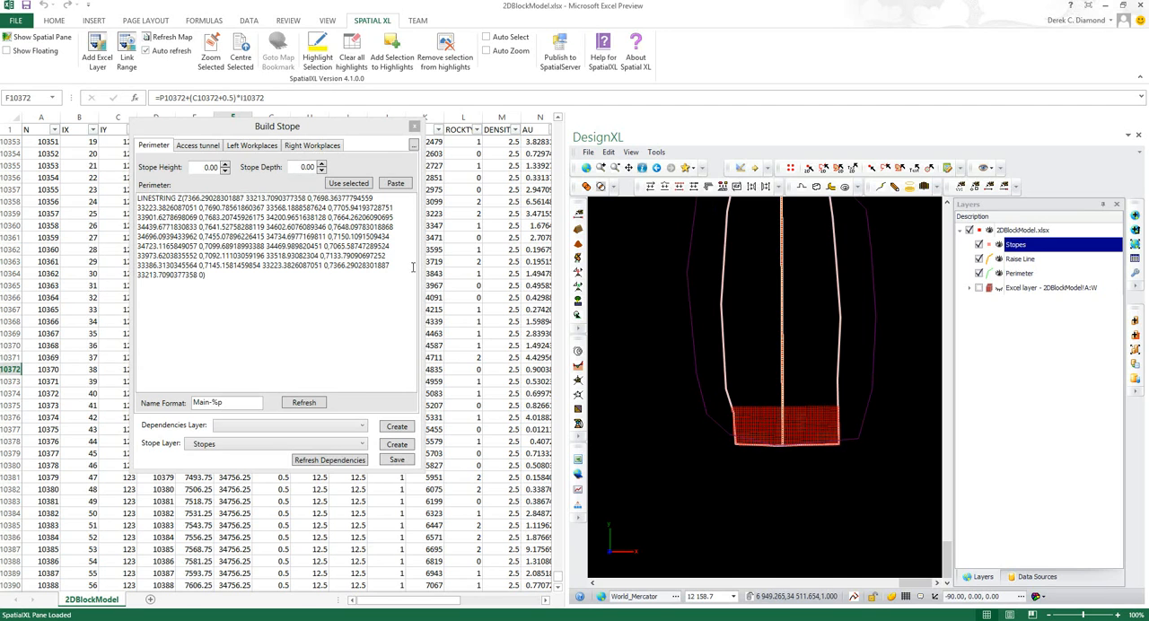
left_click(608, 153)
left_click(634, 245)
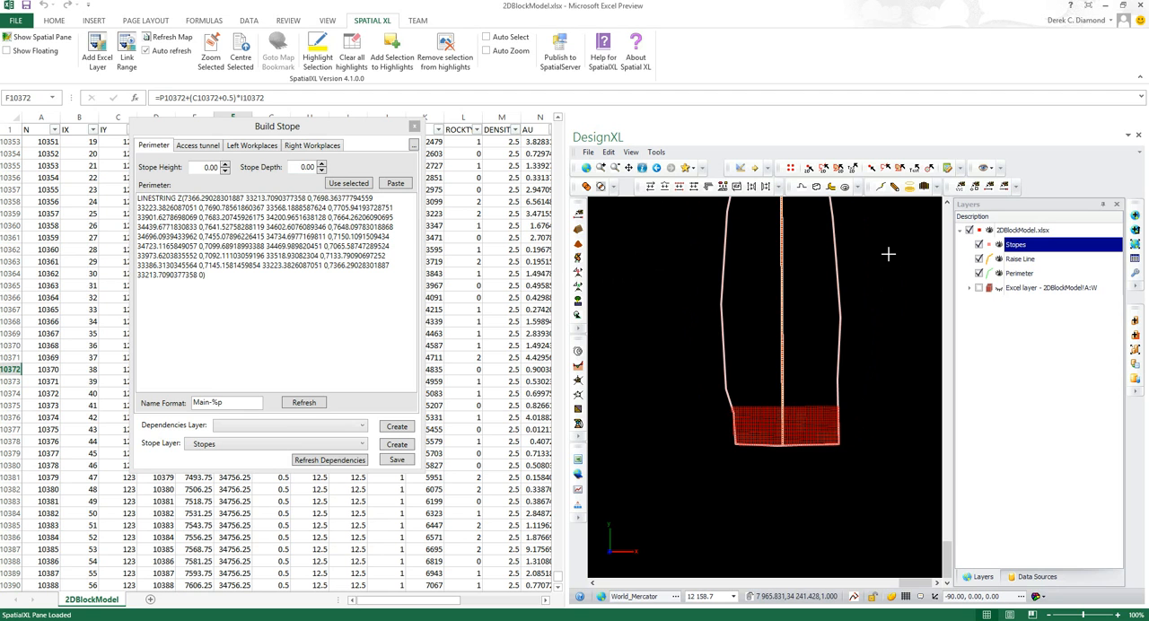
Examine the panels within the narrower perimeter and toggle the 2DBlockModel Excel layer's visibility on and off
scroll(889, 254, "up", 1)
scroll(811, 389, "down", 1)
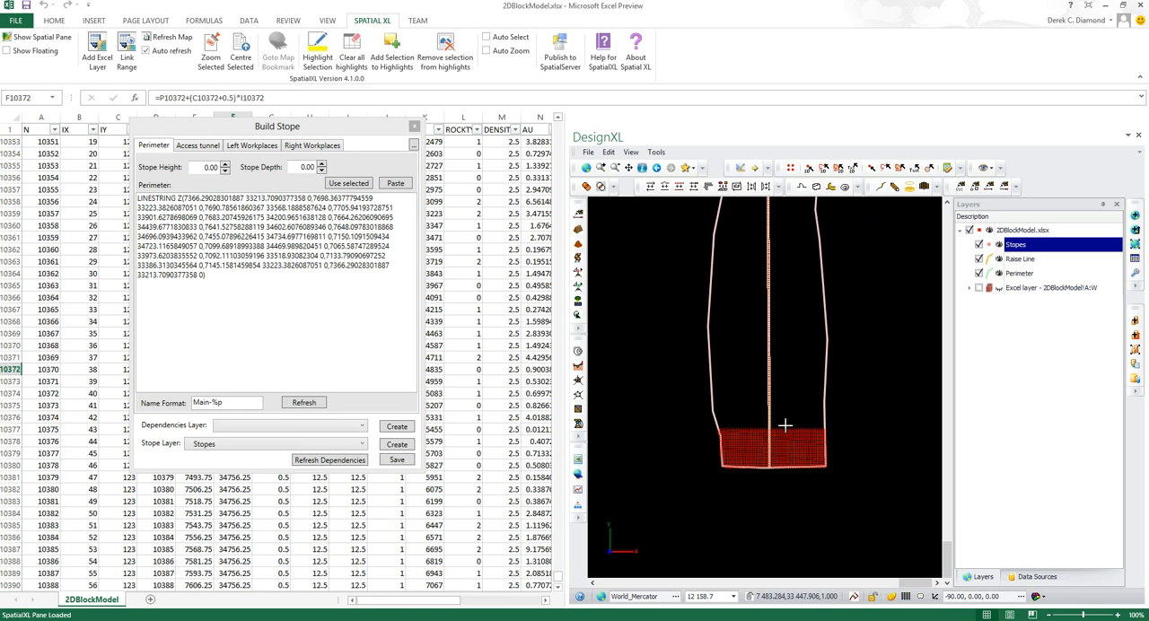
scroll(785, 430, "down", 1)
scroll(774, 454, "up", 4)
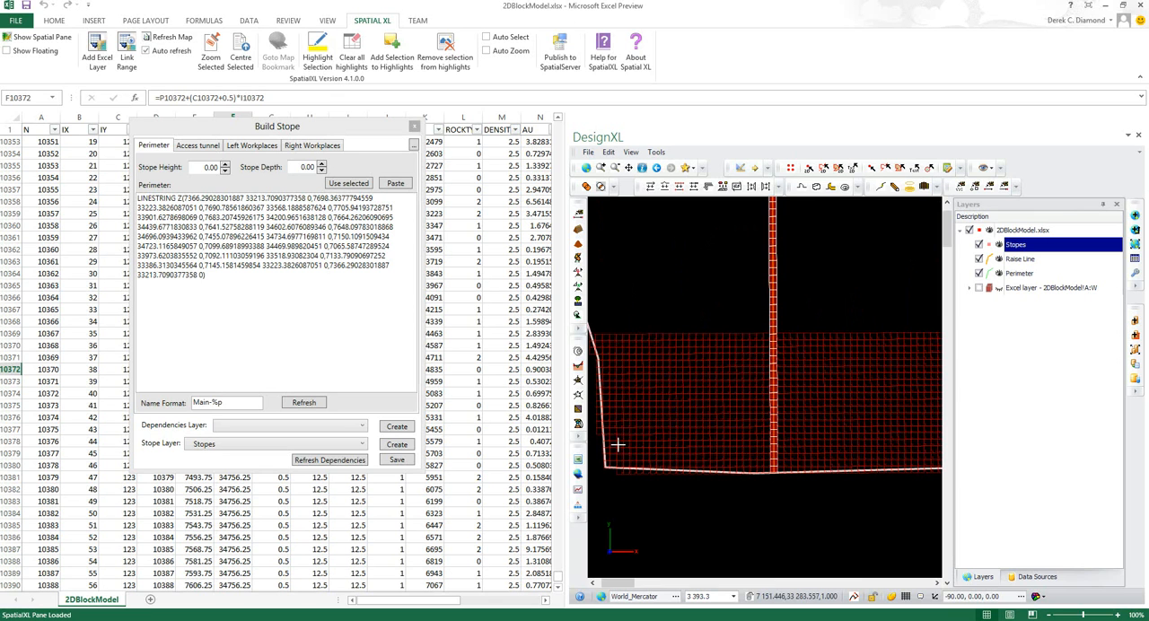
scroll(811, 473, "down", 1)
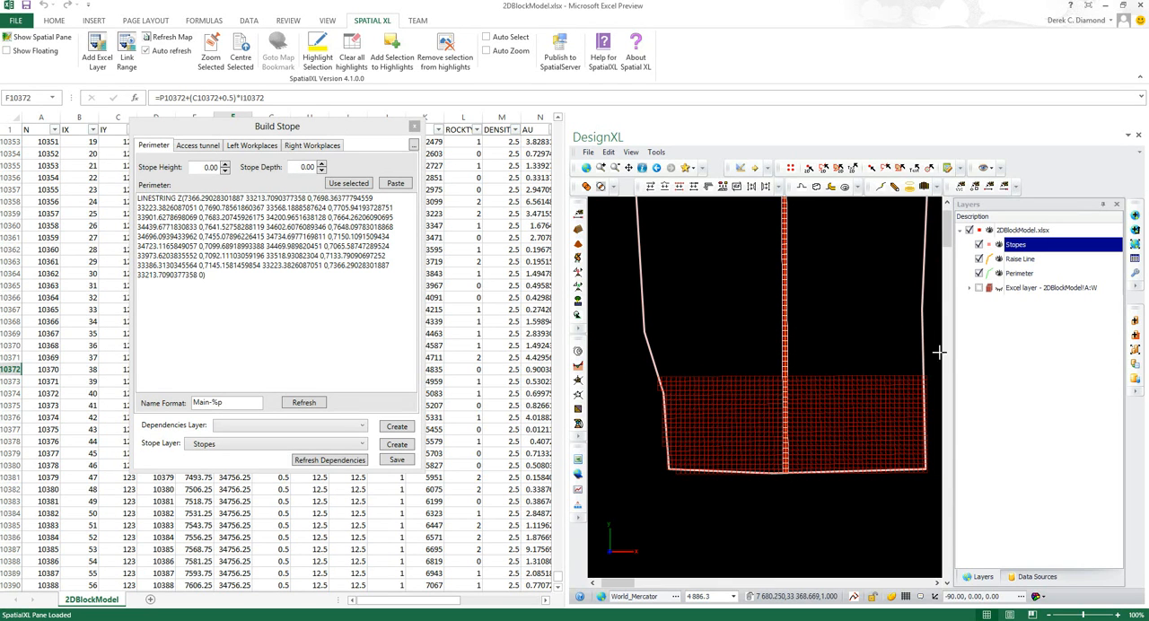
left_click(979, 288)
left_click(980, 288)
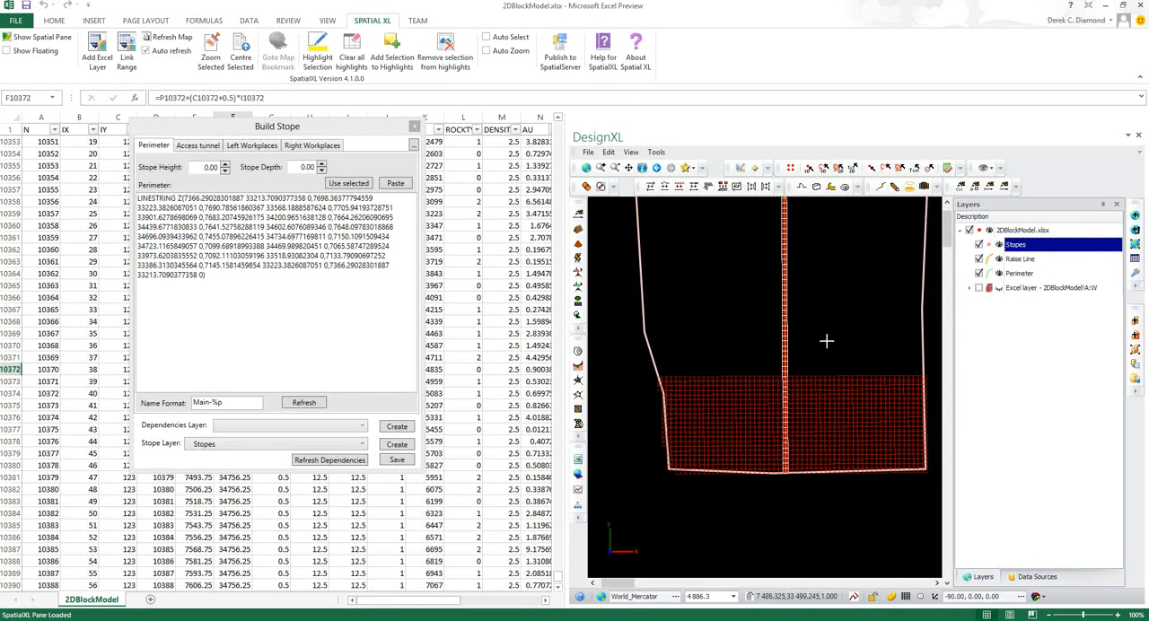
Tilt the stope layout to view it in 3D, restore the plan view and inspect the panels along the raise
middle_click_drag(766, 418, 759, 443)
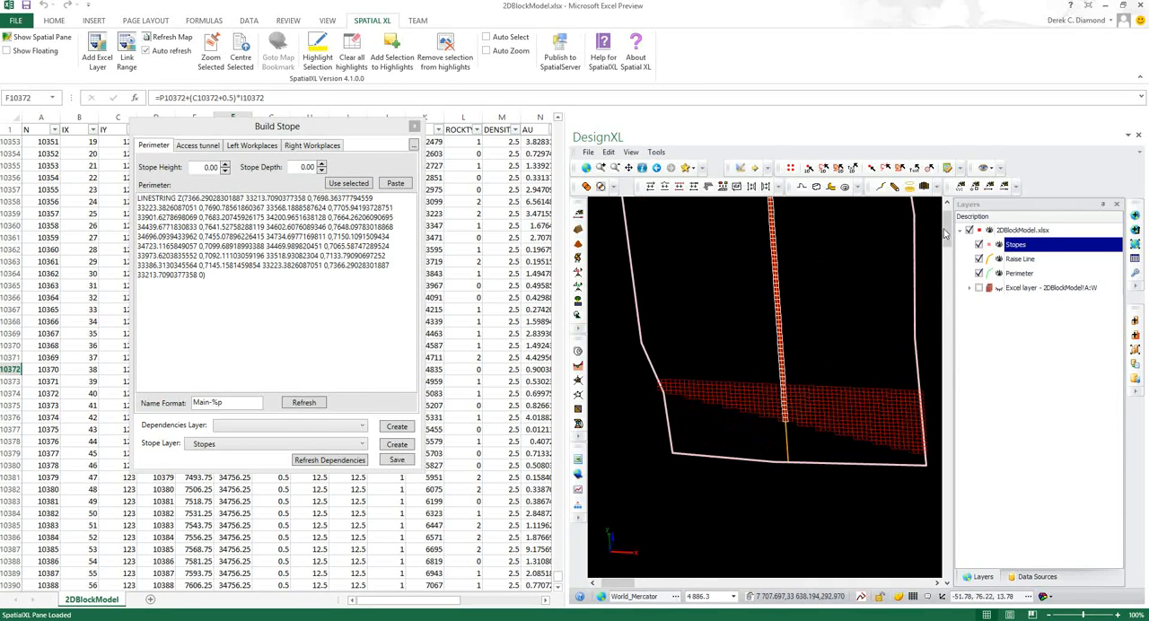
left_click(987, 168)
left_click(998, 183)
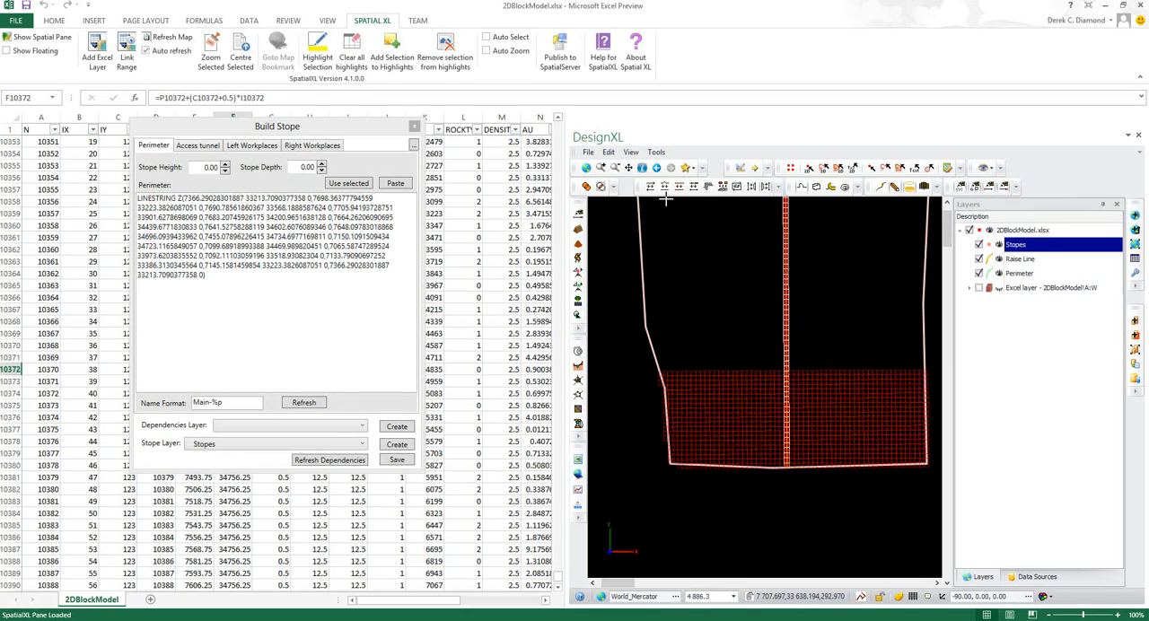
scroll(817, 293, "down", 1)
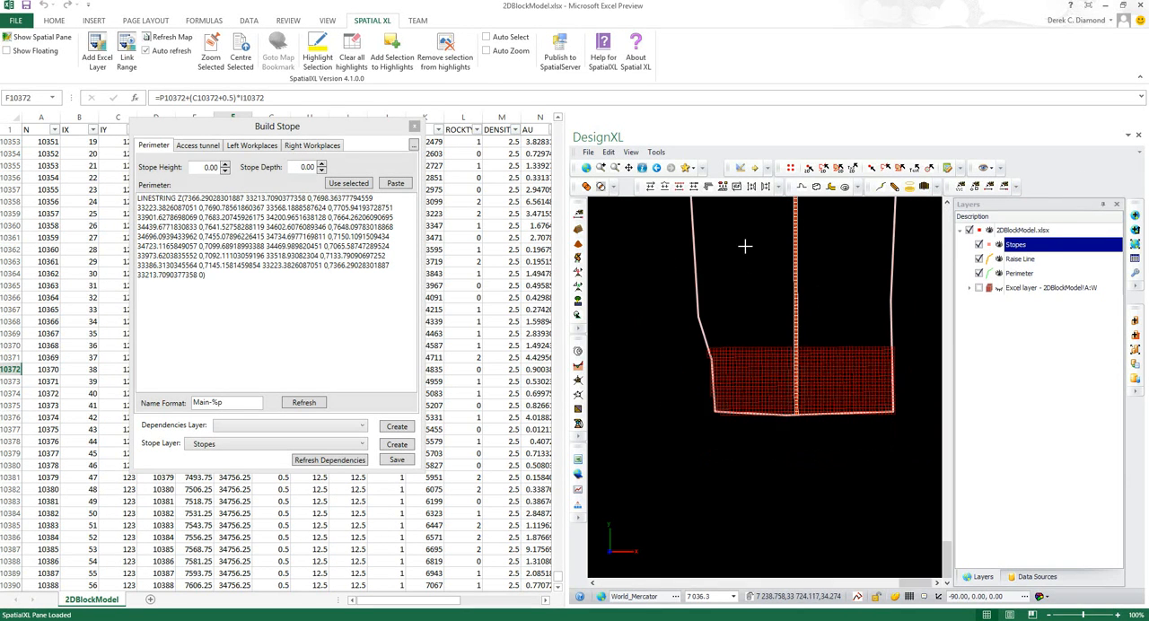
scroll(741, 256, "up", 1)
scroll(752, 352, "down", 1)
scroll(641, 367, "down", 1)
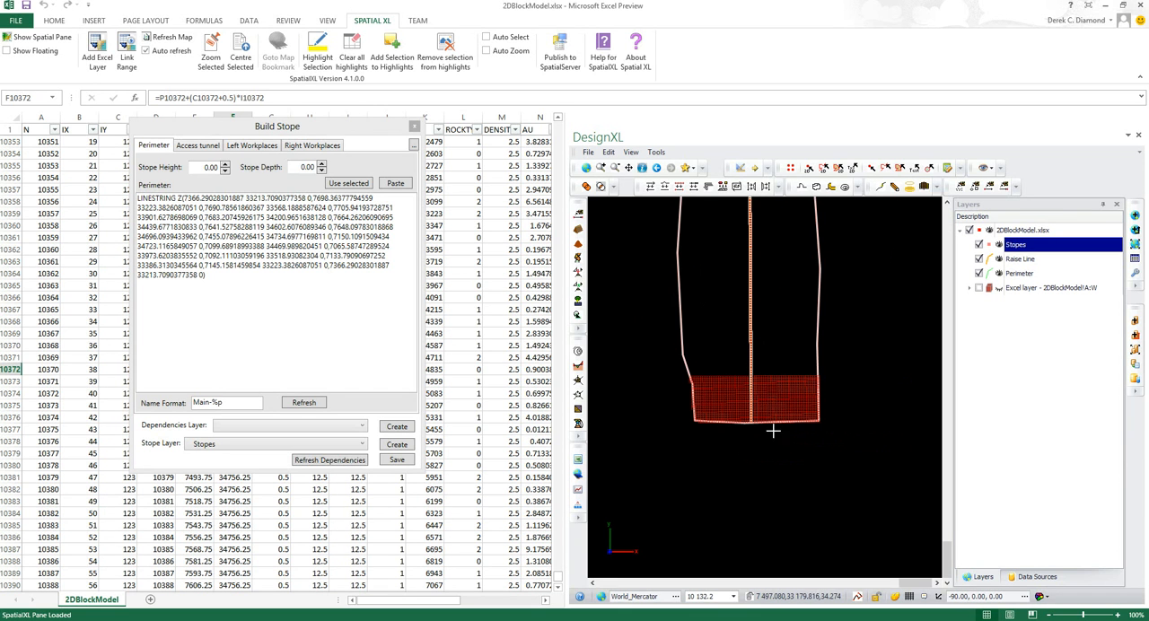
scroll(745, 417, "up", 1)
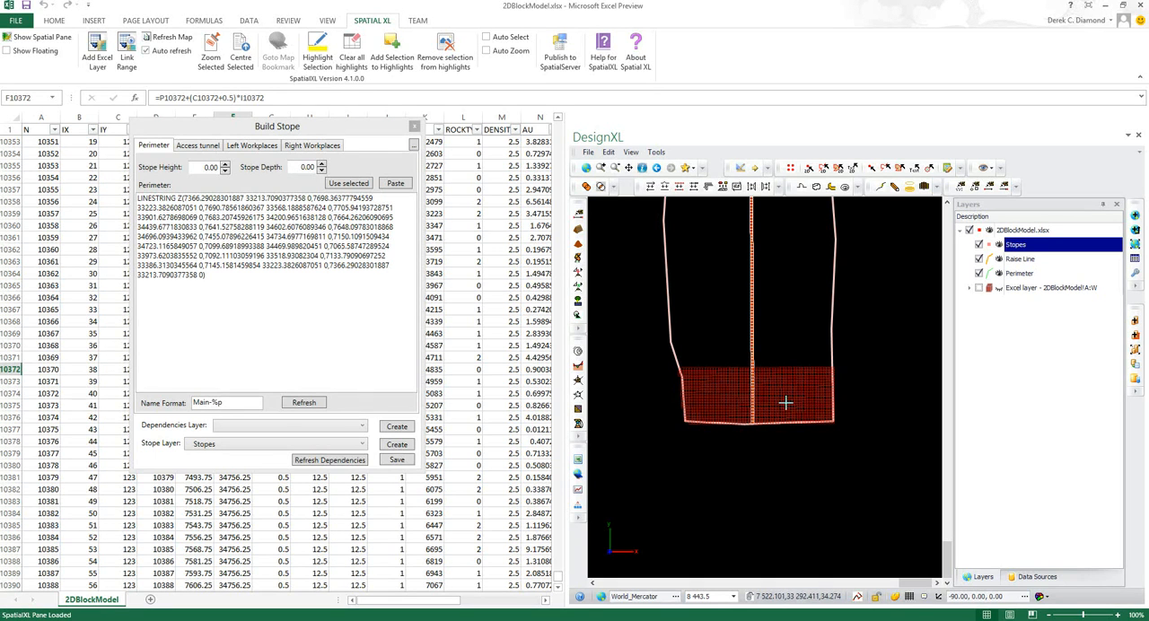
Evaluate the Stopes layer against the 2DBlockModel Excel layer for AU, with fixed density 2.50, fixed height and depth 12.00 and split factor 3
right_click(1019, 248)
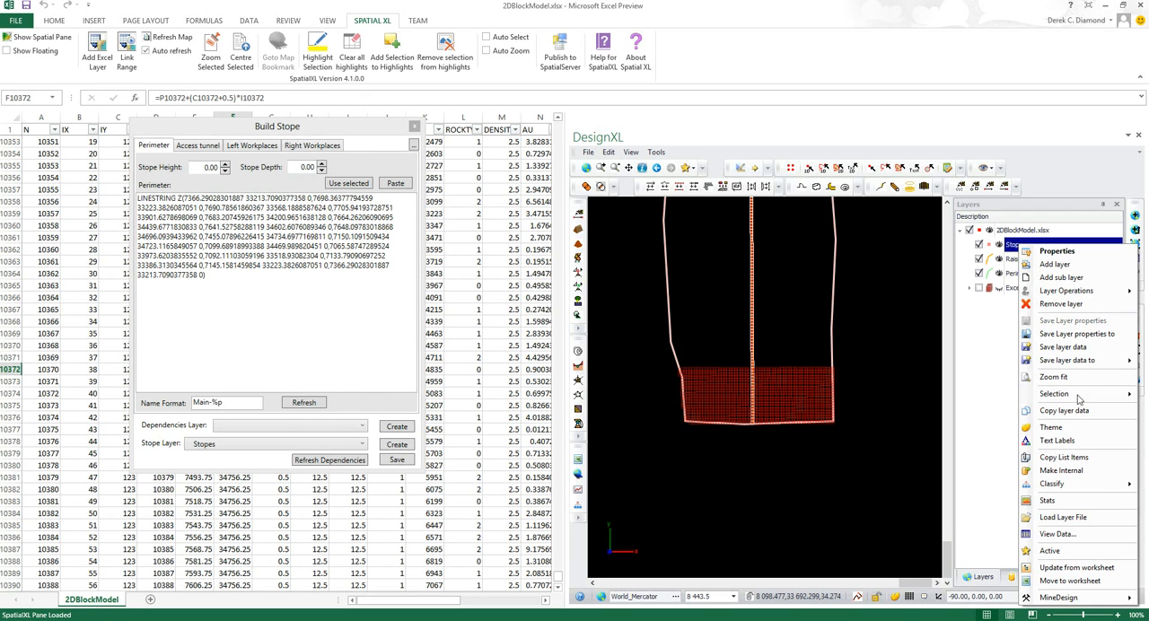
mouse_move(1070, 600)
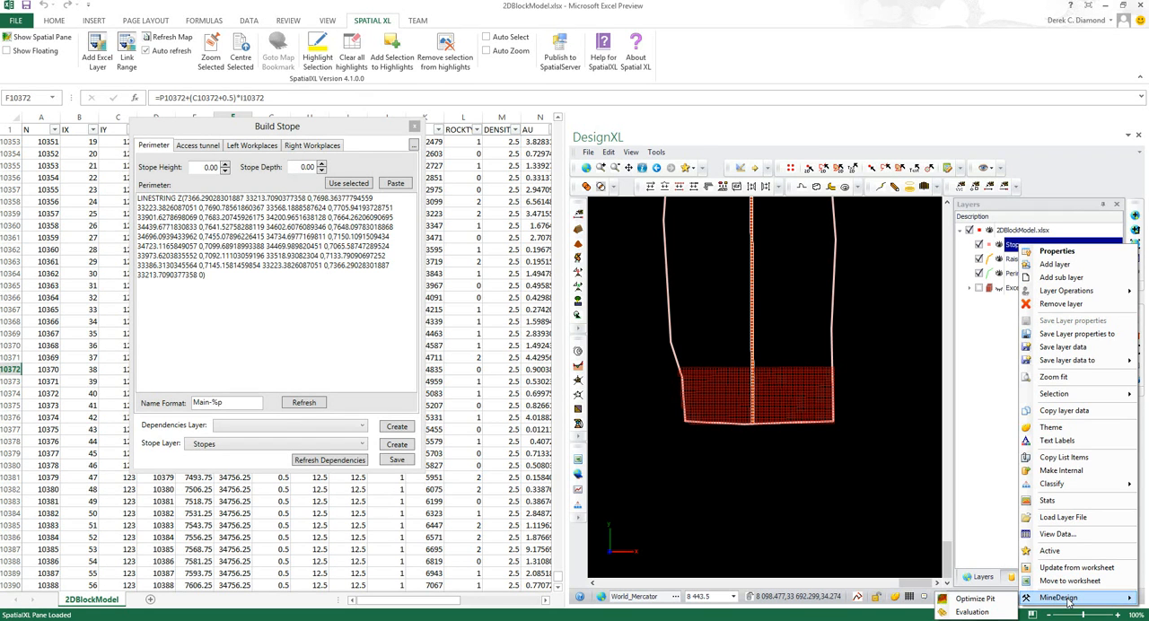
left_click(974, 612)
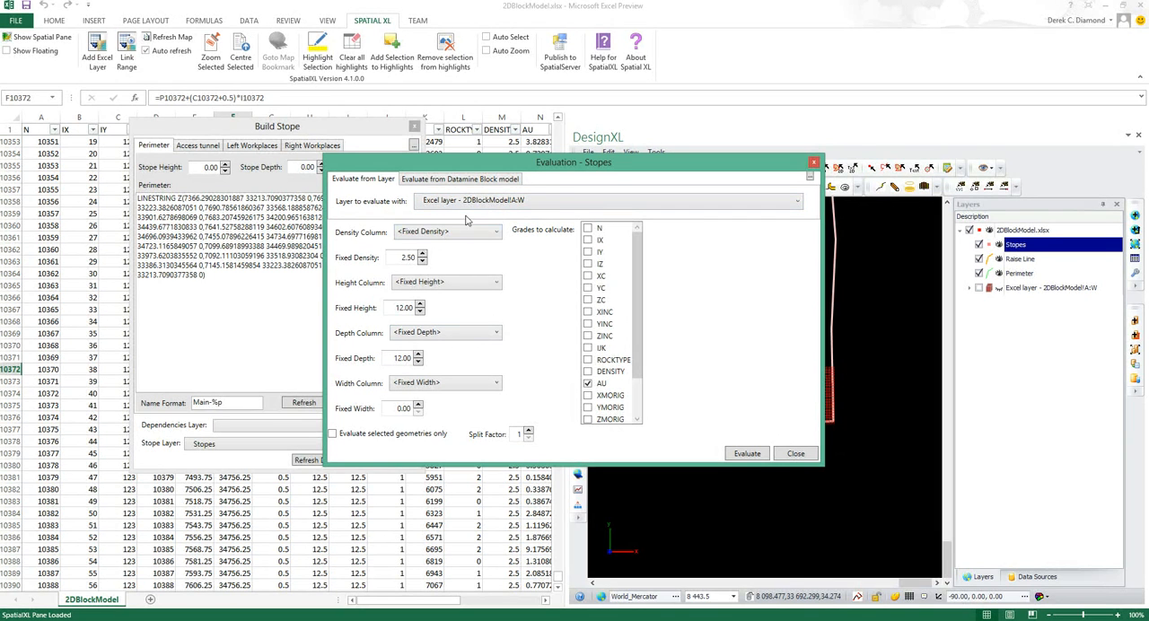
left_click(595, 384)
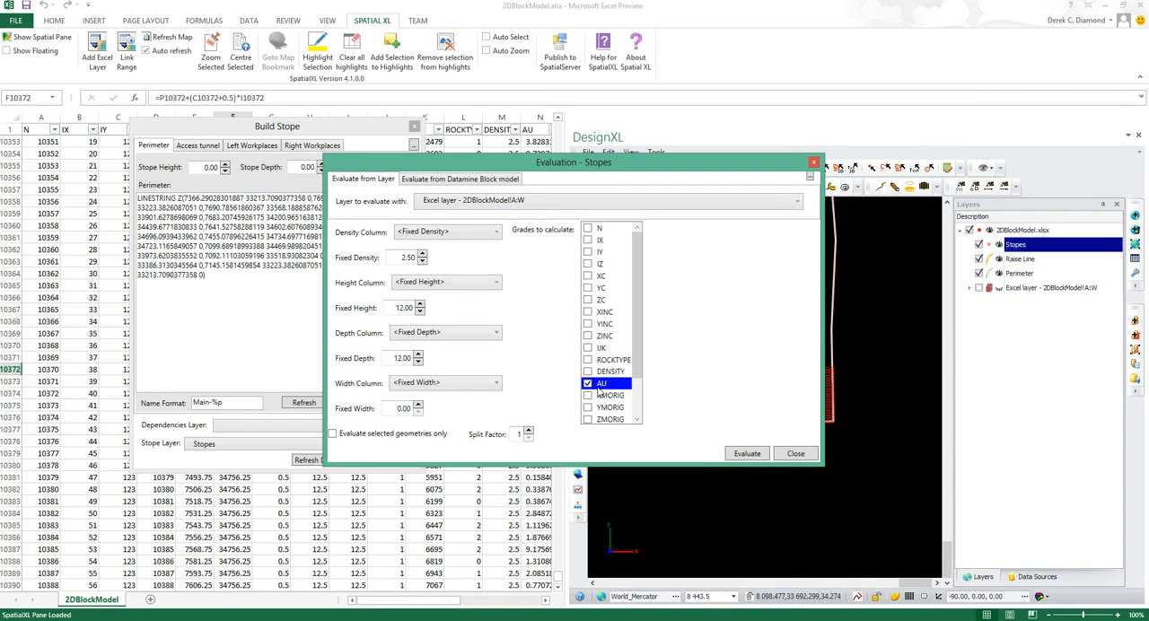
left_click(670, 419)
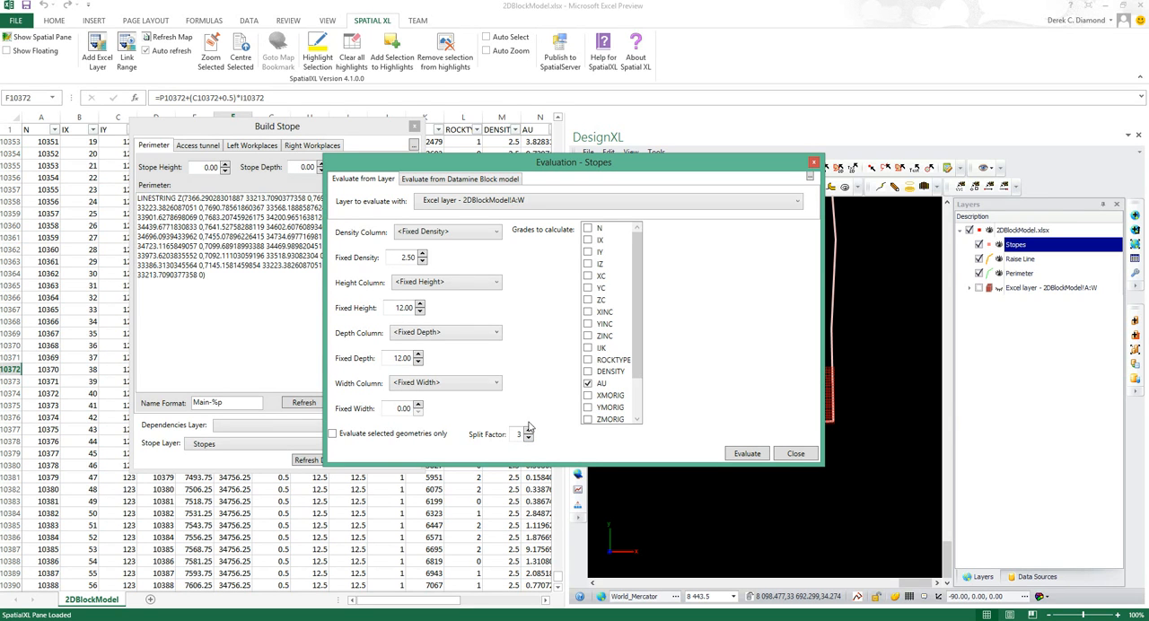
left_click(748, 454)
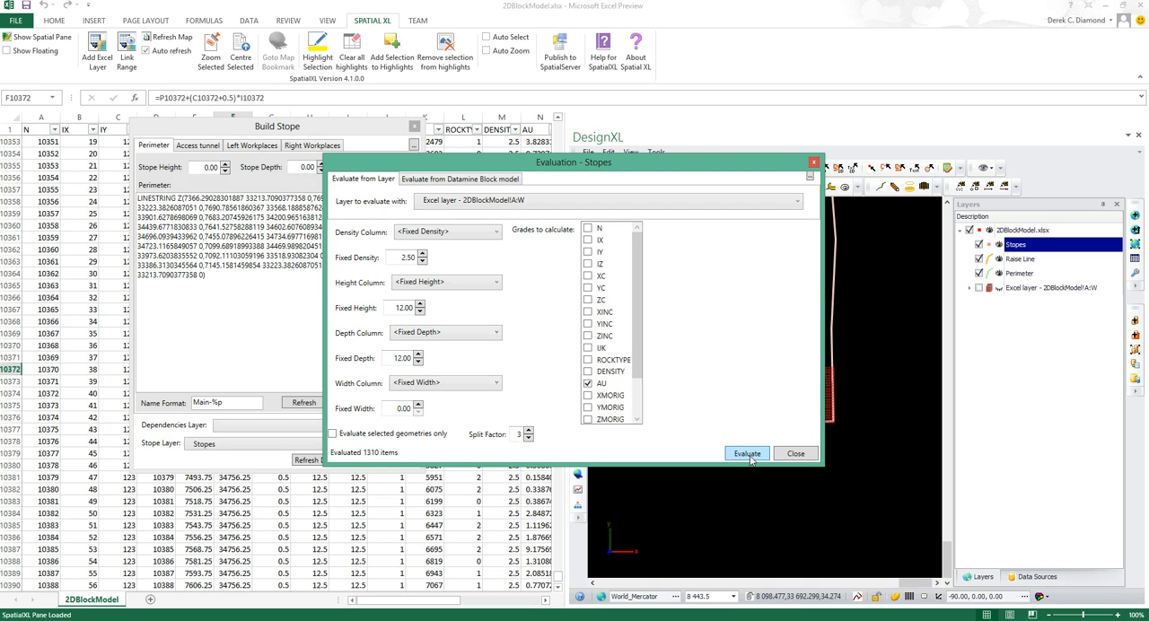
left_click(795, 455)
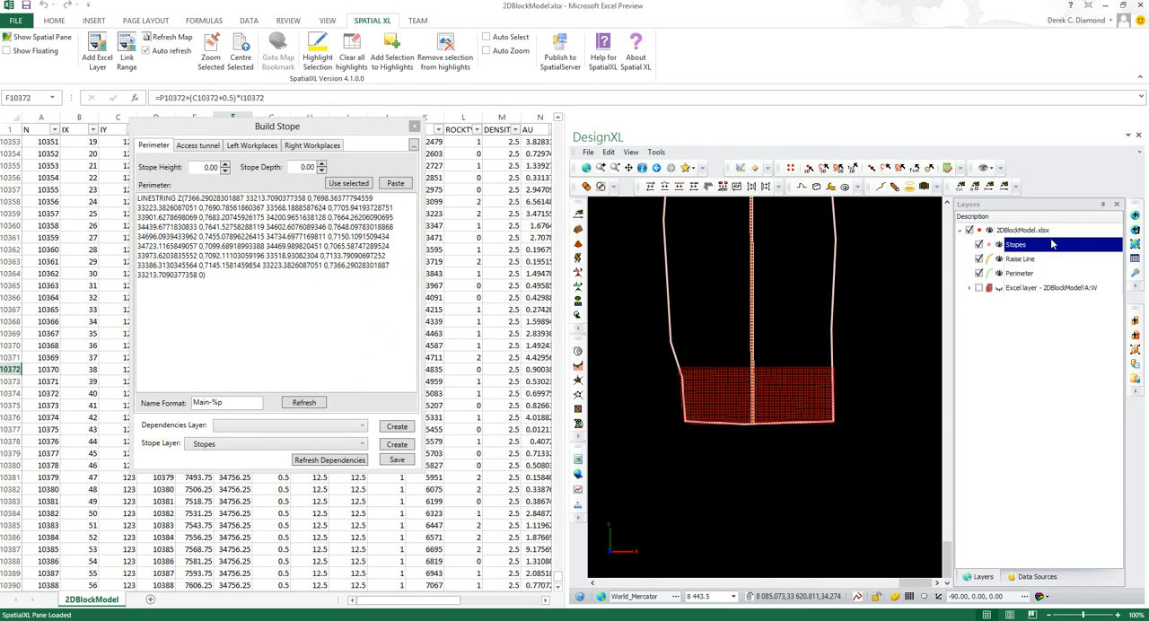
Open the Stopes layer data and review the evaluated AU, density and volume values of the development and stope records
left_click(1135, 259)
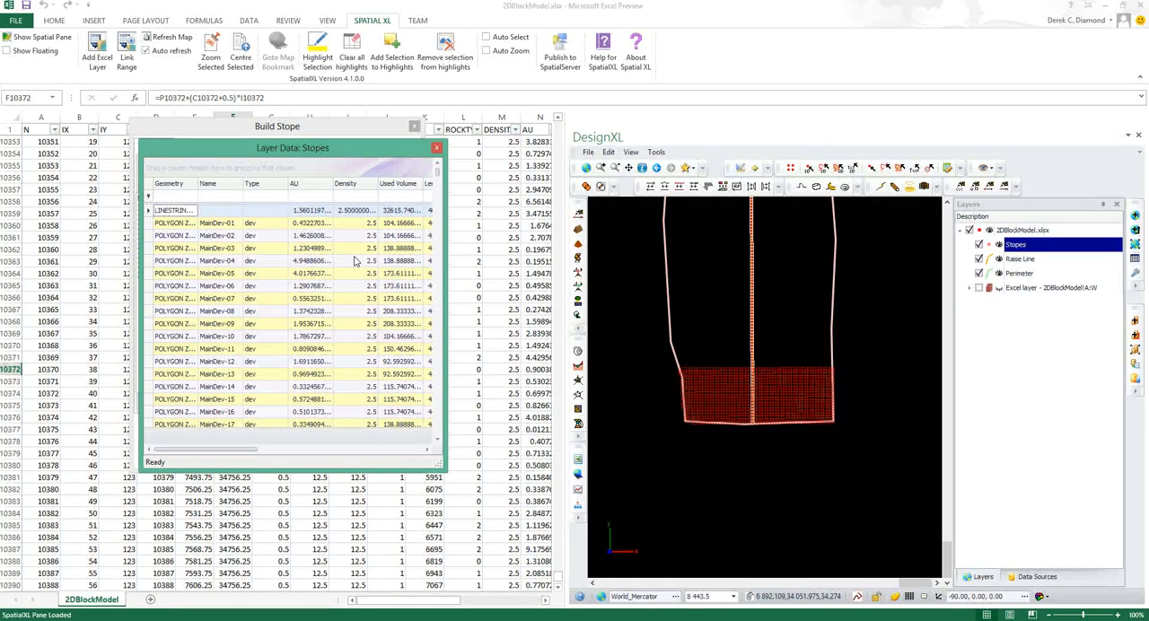
left_click_drag(293, 152, 526, 124)
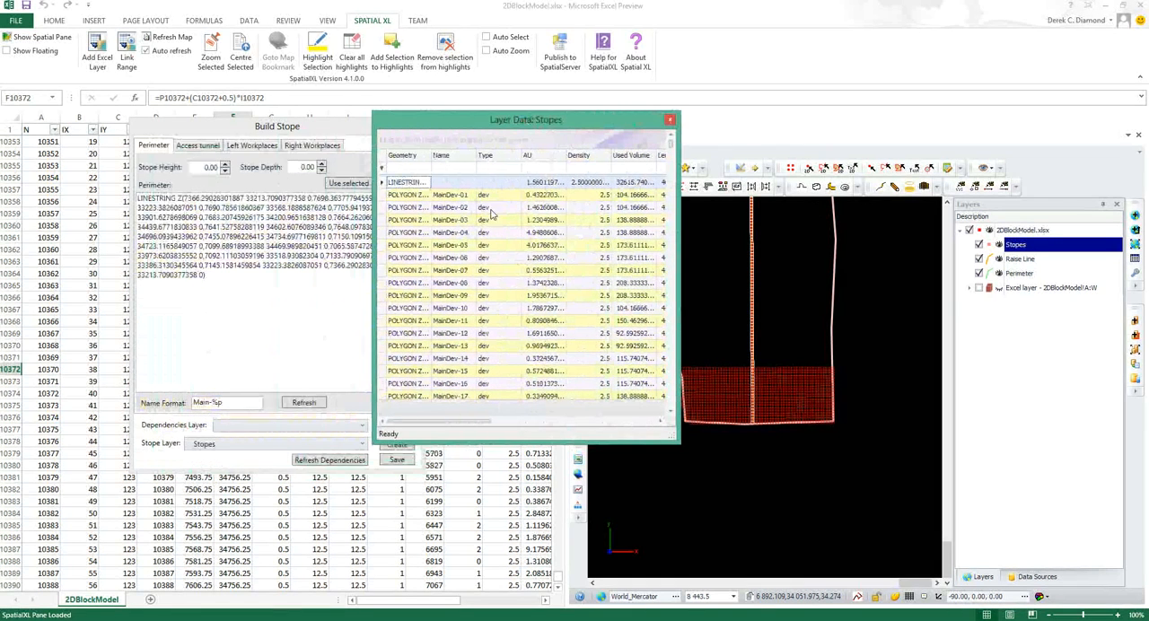
left_click_drag(674, 148, 667, 268)
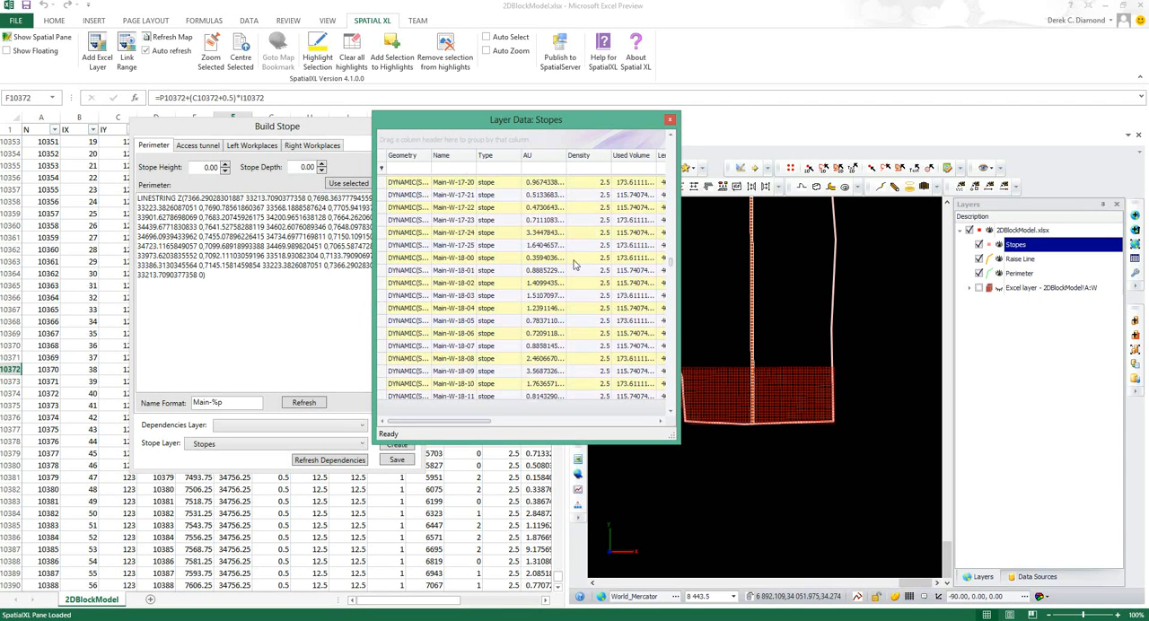
Copy all records of the Stopes layer data, including only the Name, Type, AU, Density and UsedVolume columns
left_click(456, 248)
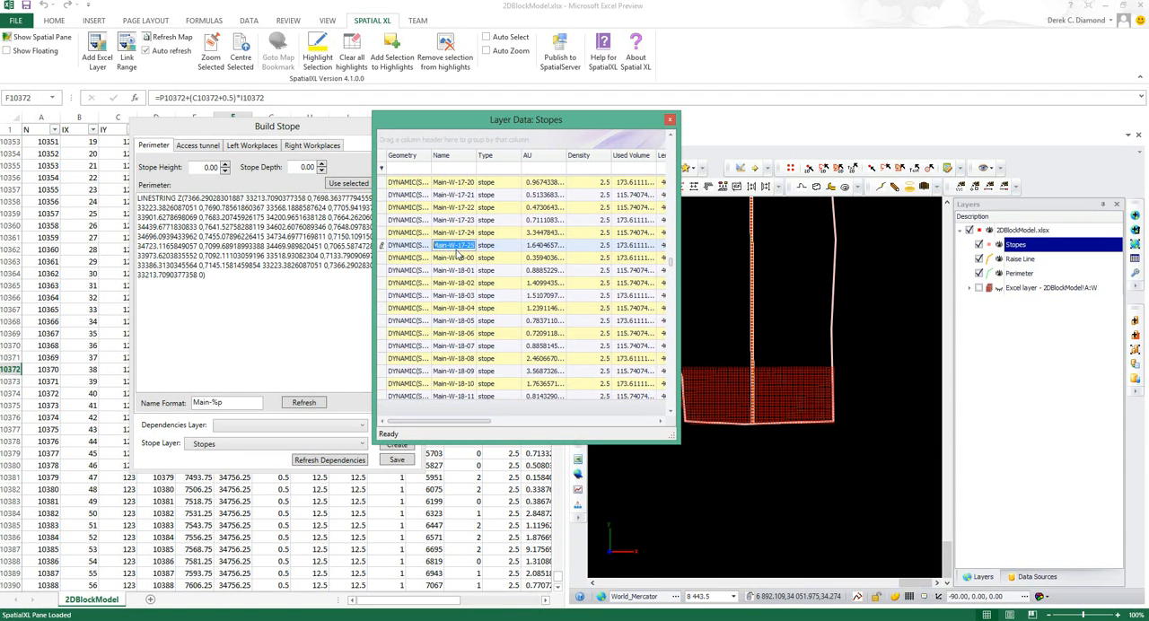
left_click(381, 220)
key("ctrl+a")
right_click(419, 209)
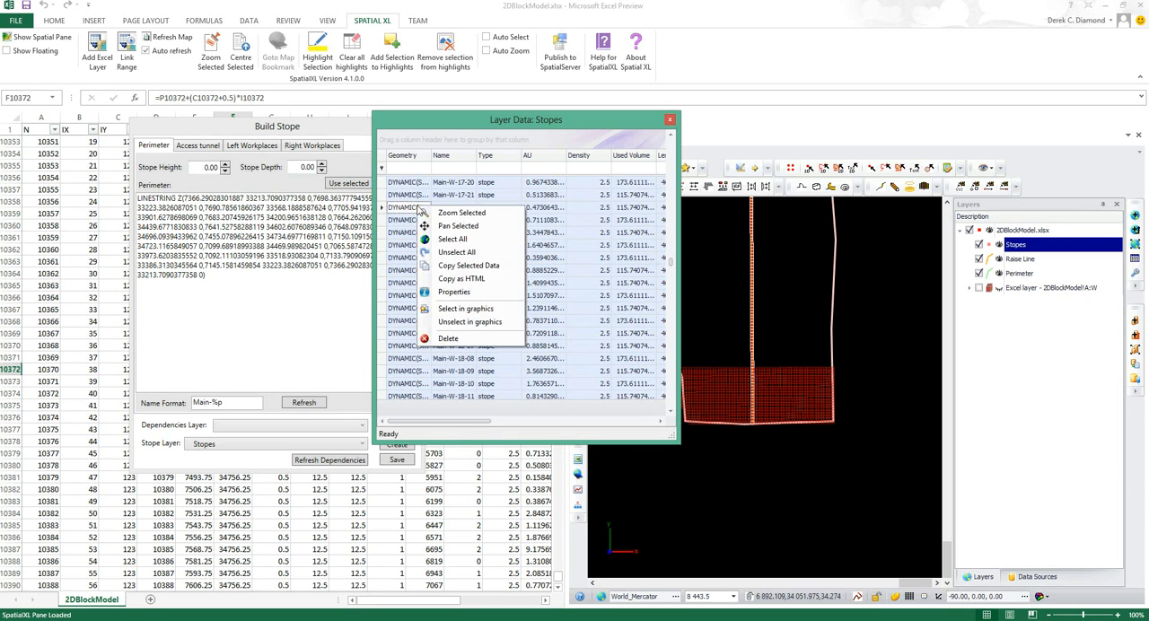
left_click(476, 266)
left_click(479, 219)
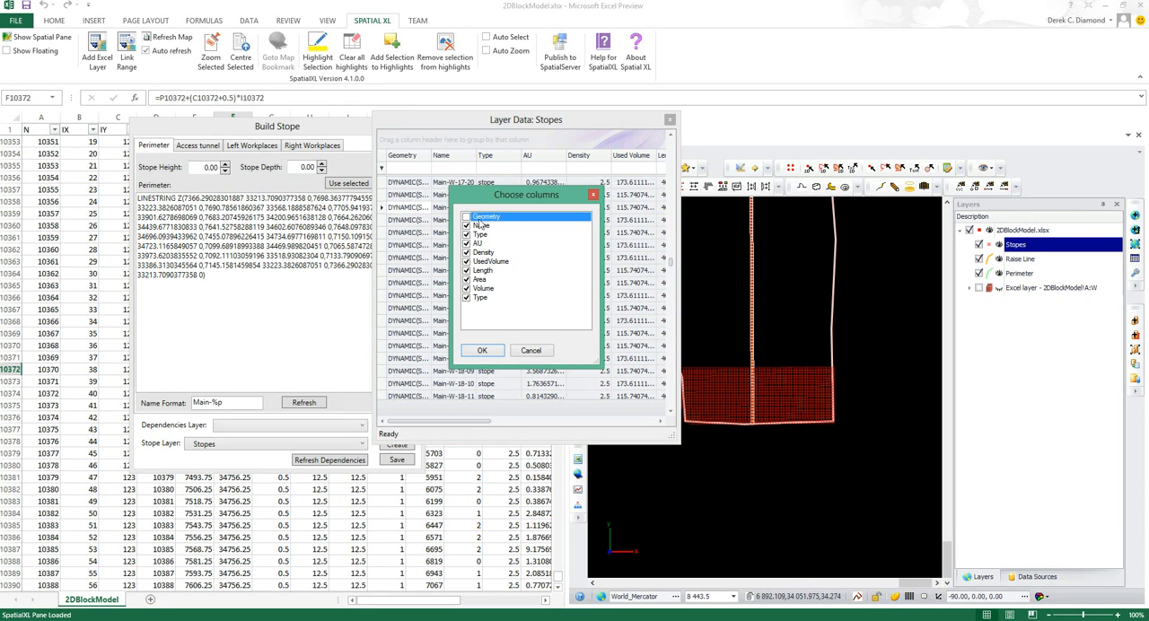
left_click(466, 297)
left_click(467, 288)
left_click(467, 279)
left_click(466, 270)
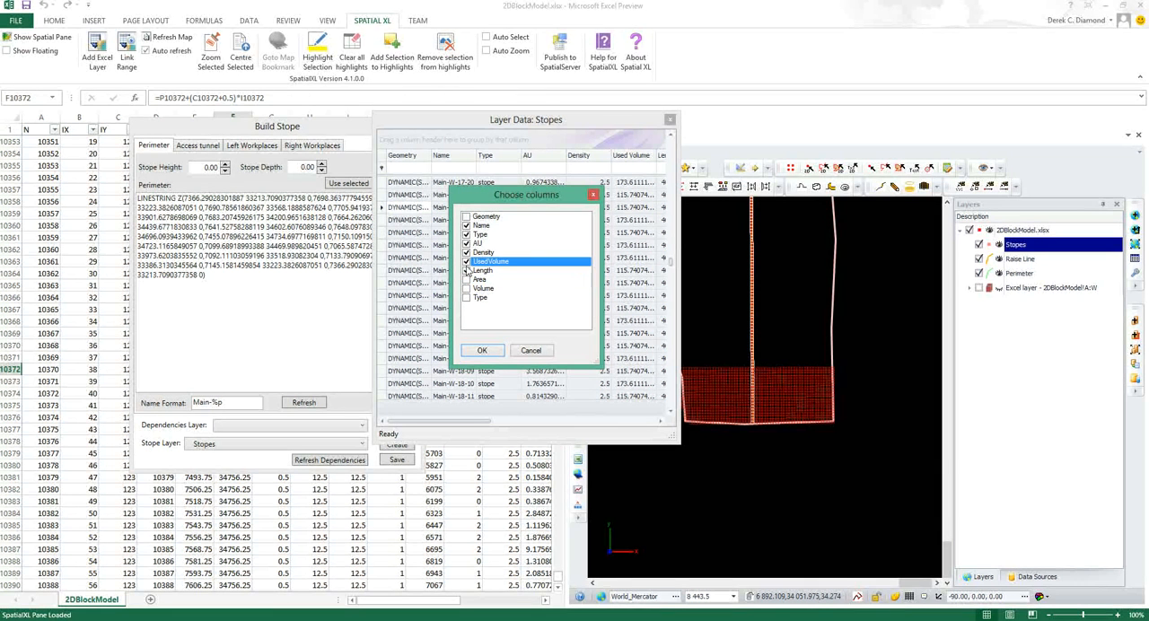
left_click(466, 269)
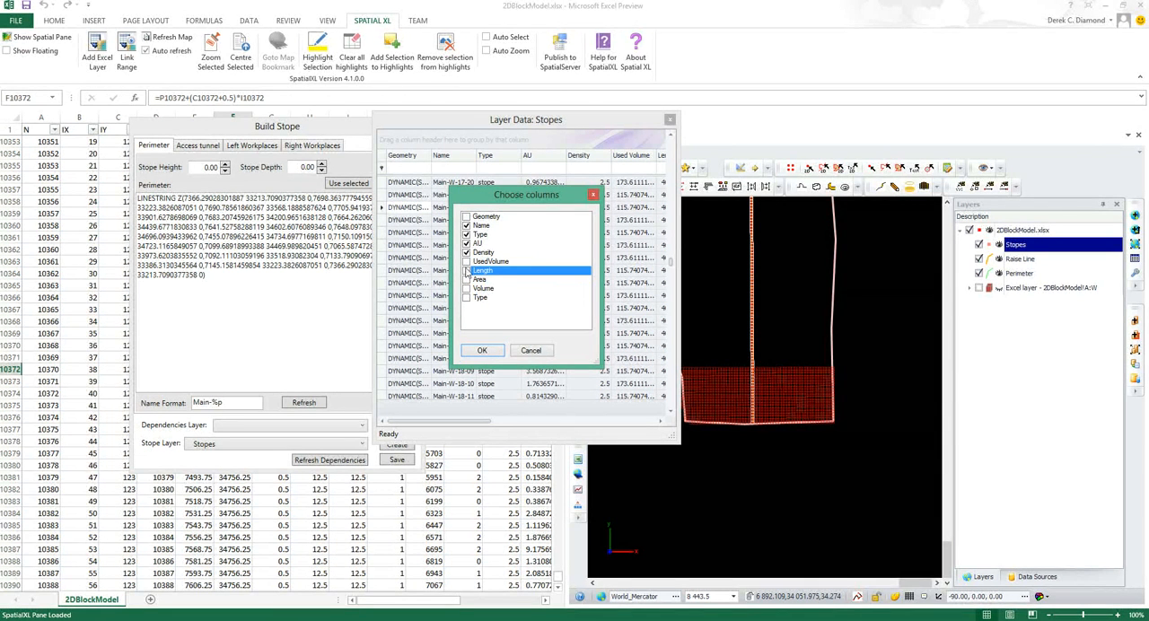
left_click(466, 263)
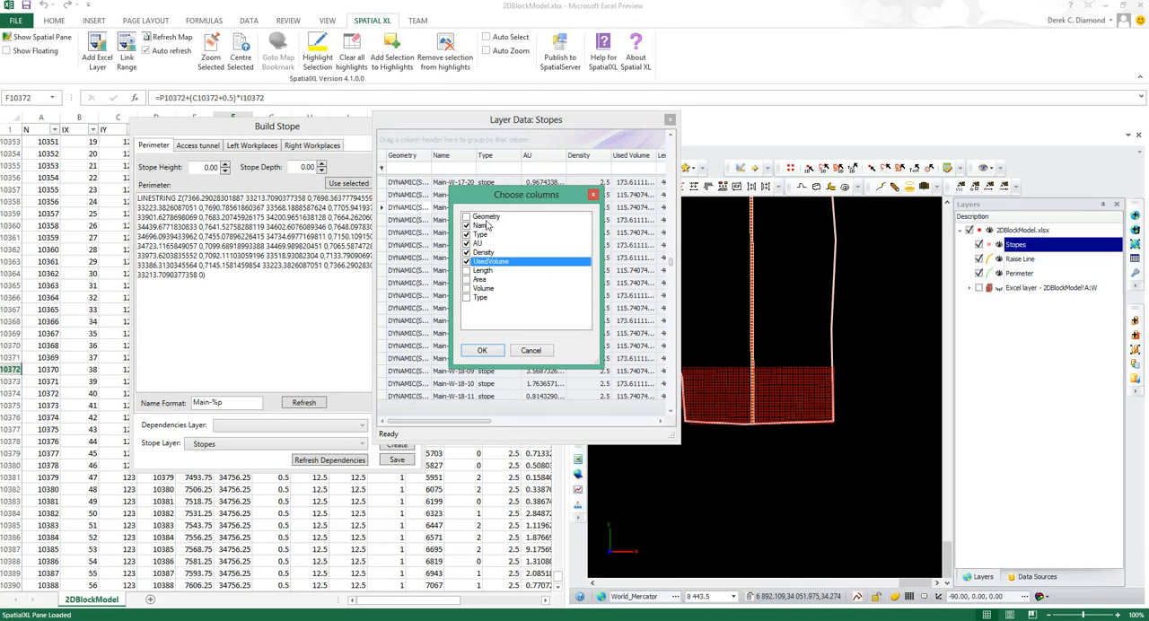
left_click(496, 353)
left_click(654, 359)
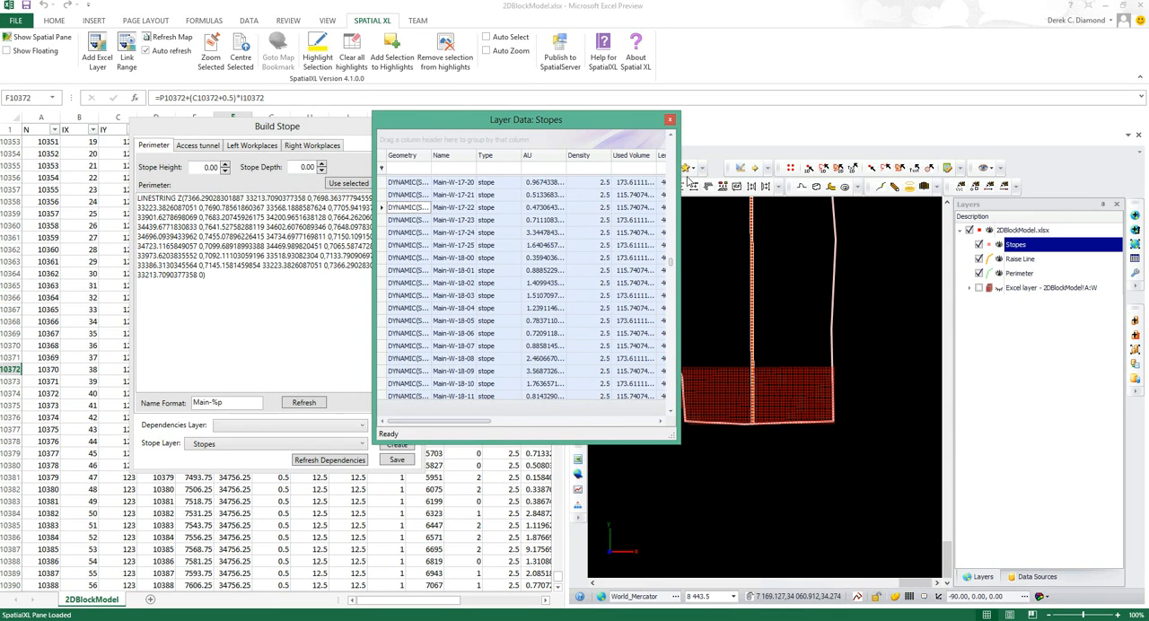
Close the layer data, paste the copied stope records at A1 of a new worksheet, and widen the Name and UsedVolume columns
left_click(670, 120)
left_click_drag(363, 133, 874, 82)
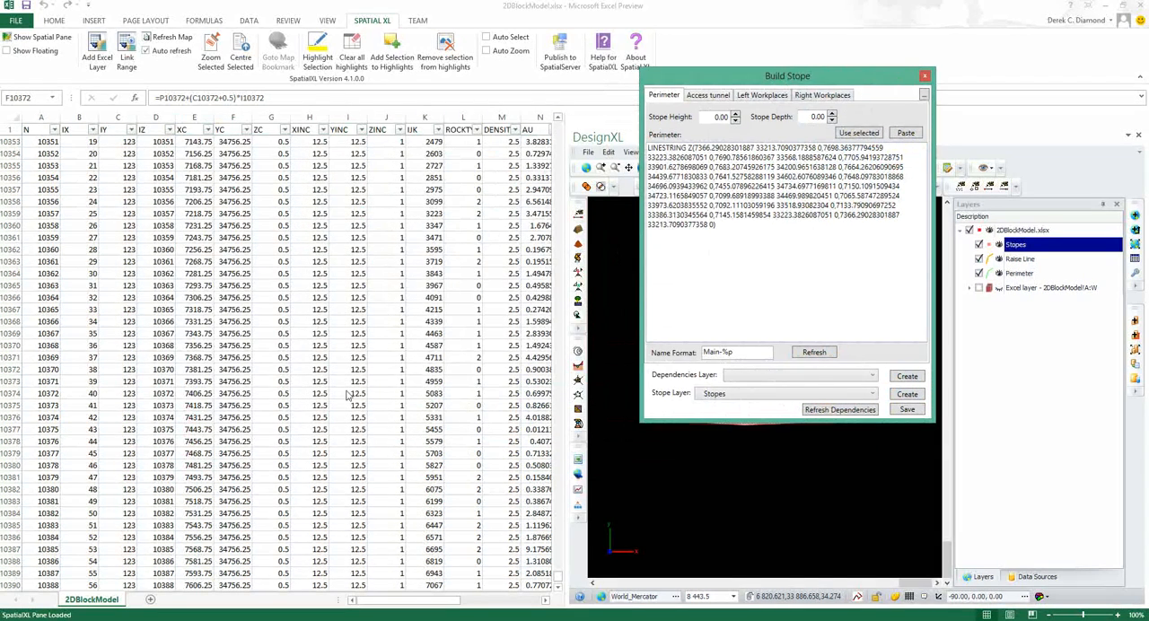
left_click(151, 600)
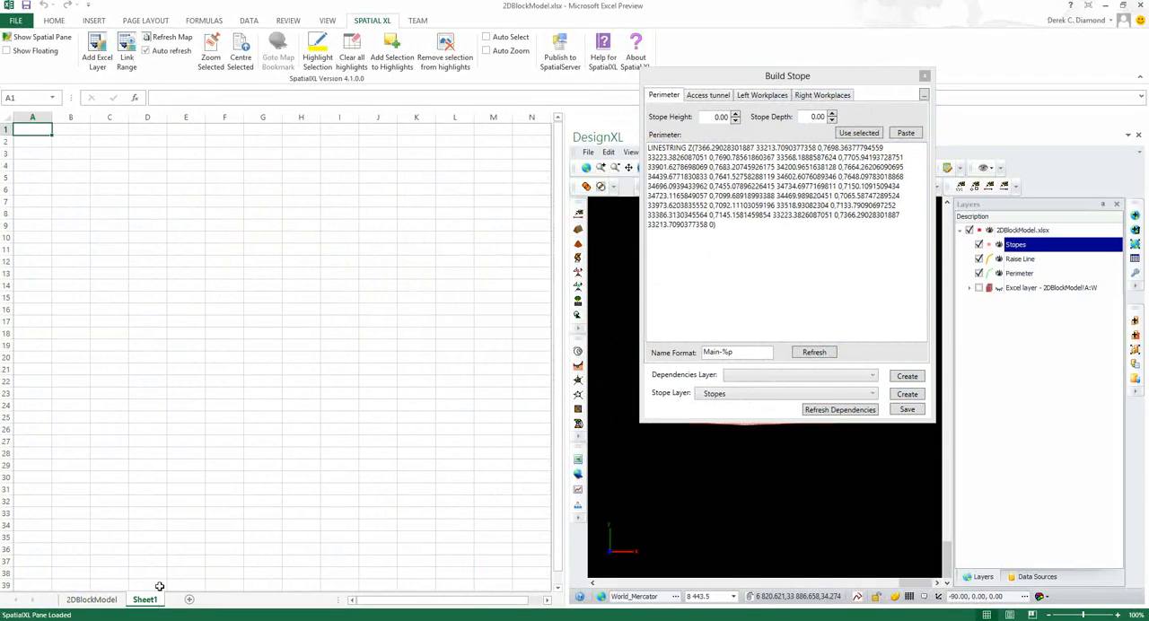
right_click(34, 132)
left_click(56, 189)
left_click_drag(204, 118, 232, 117)
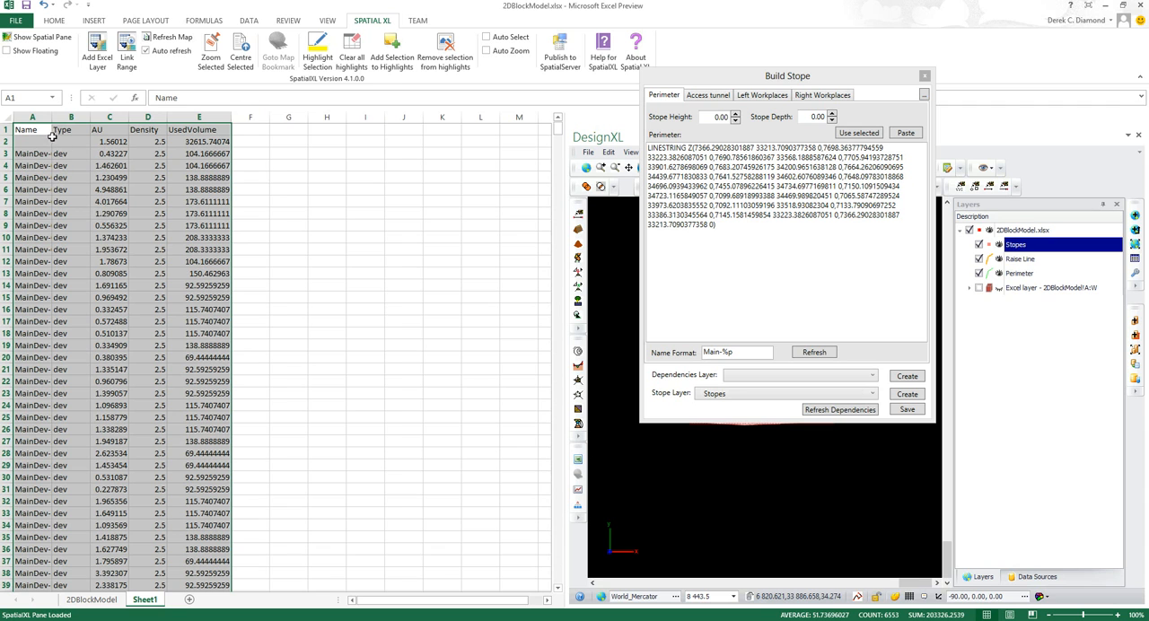
left_click_drag(51, 117, 78, 118)
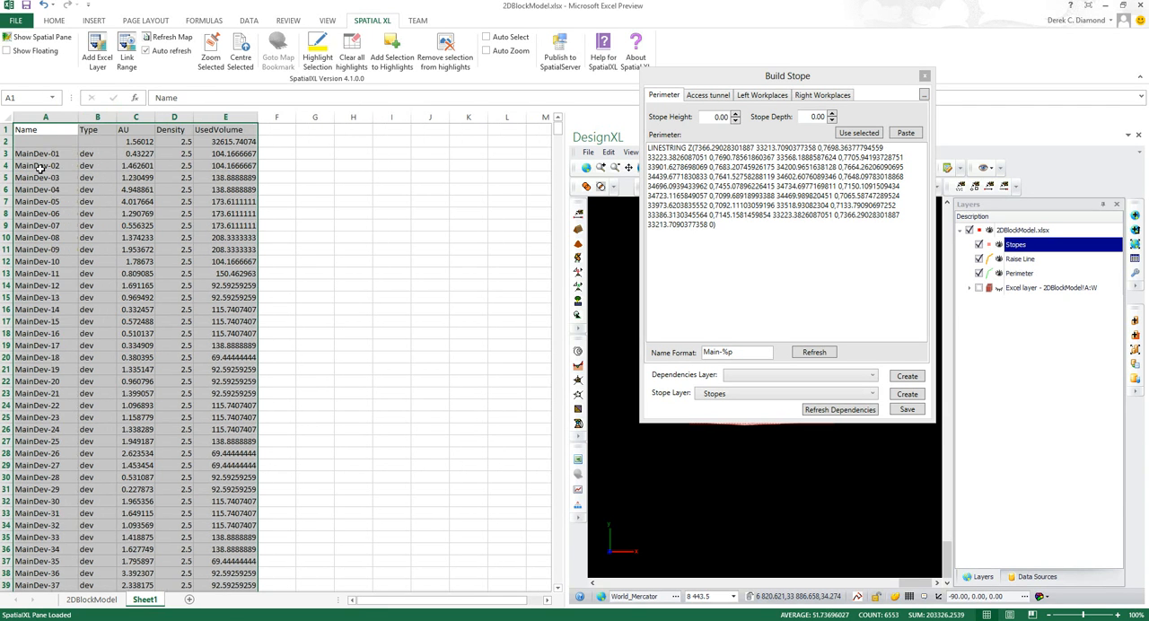
Review the names and types of the development and stope records on Sheet1
left_click(41, 167)
left_click(34, 214)
left_click(31, 273)
left_click(33, 343)
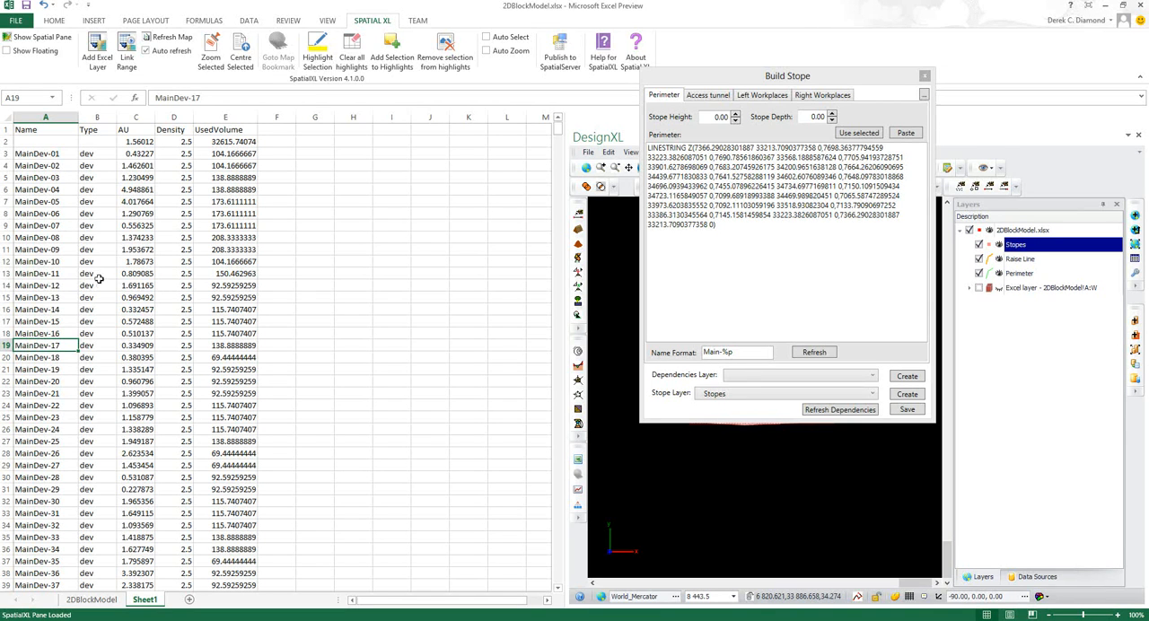
left_click(36, 202)
left_click(36, 166)
left_click(41, 310)
scroll(40, 317, "down", 1)
scroll(40, 316, "down", 20)
scroll(40, 316, "down", 13)
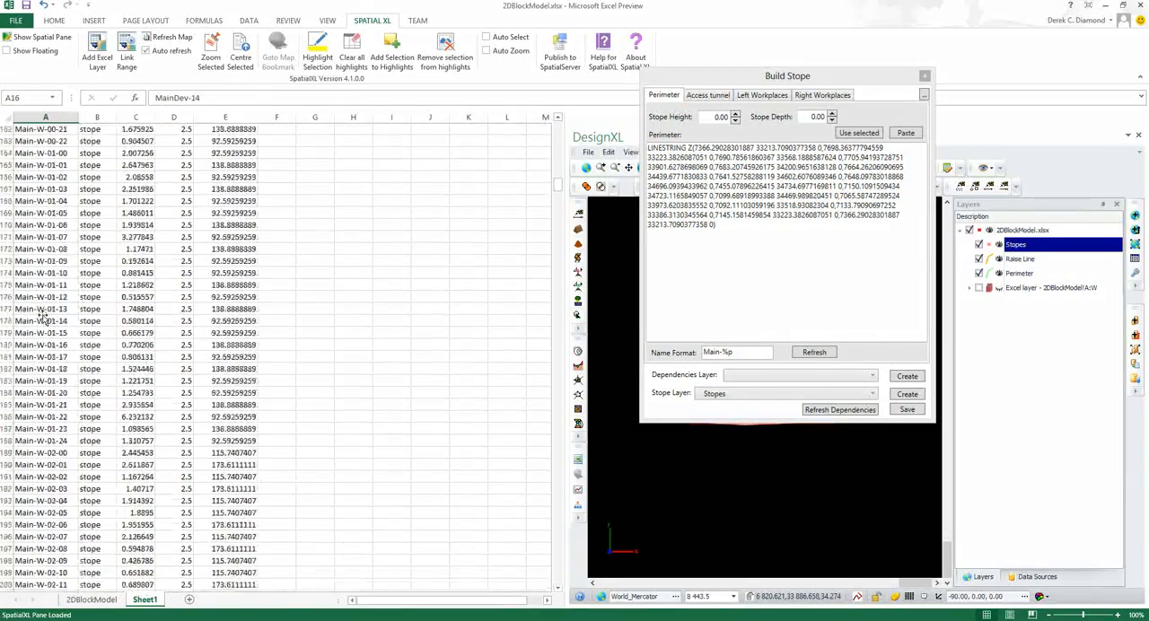
scroll(40, 316, "down", 4)
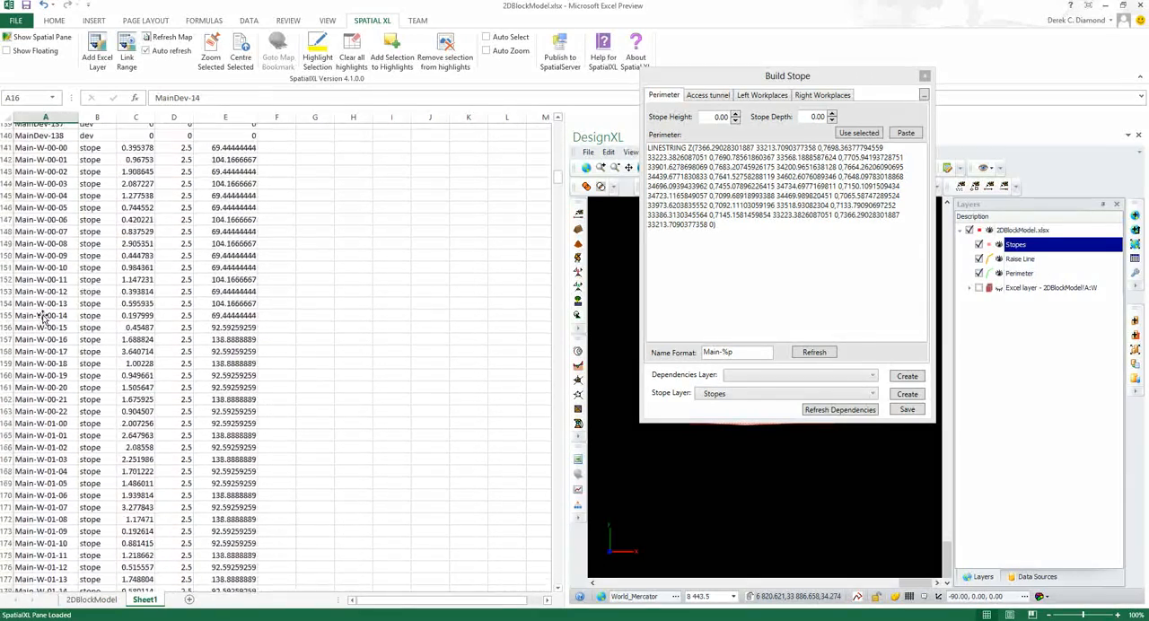
scroll(42, 316, "up", 20)
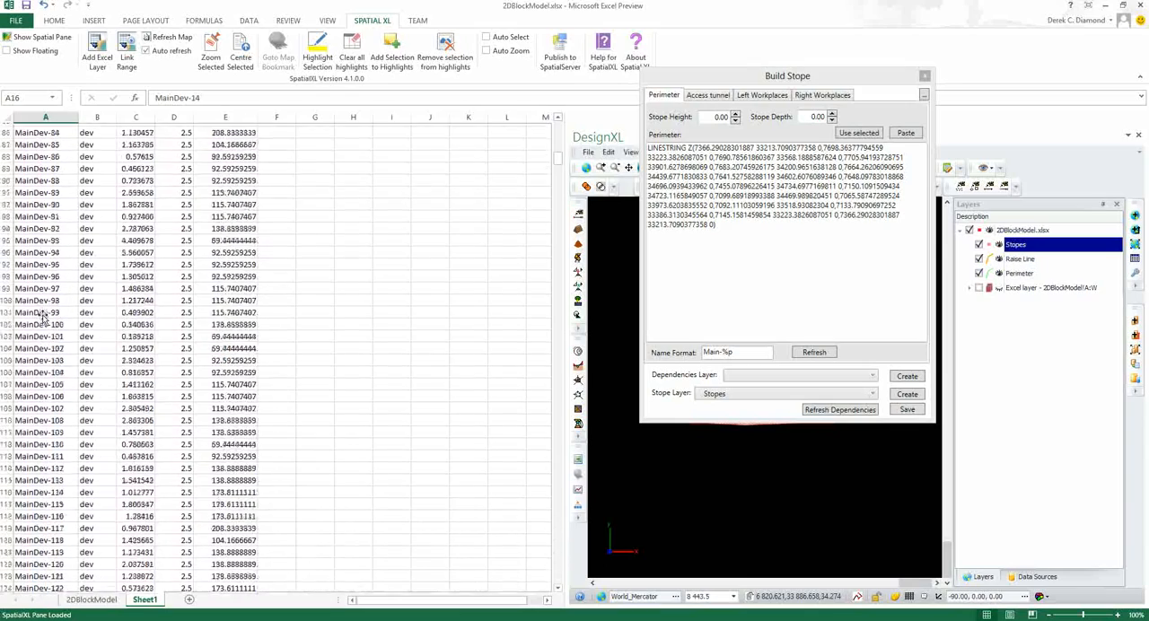
Create a datasource for the stope dependencies in Build Stope and refresh the dependencies
left_click_drag(778, 72, 418, 88)
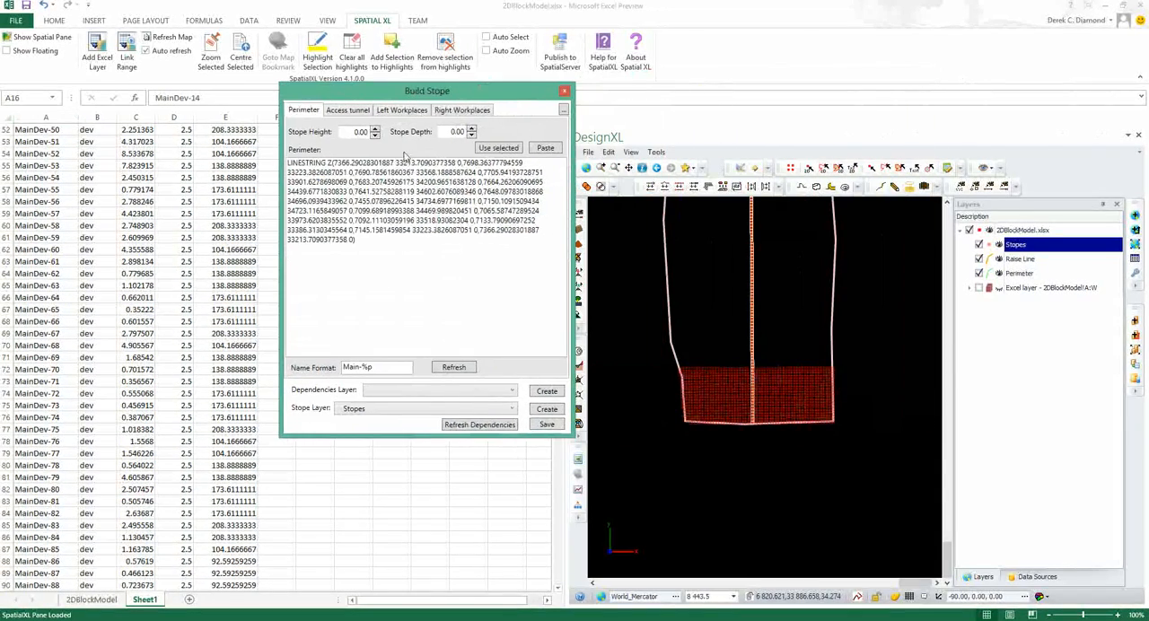
left_click(513, 392)
left_click(443, 394)
left_click(545, 393)
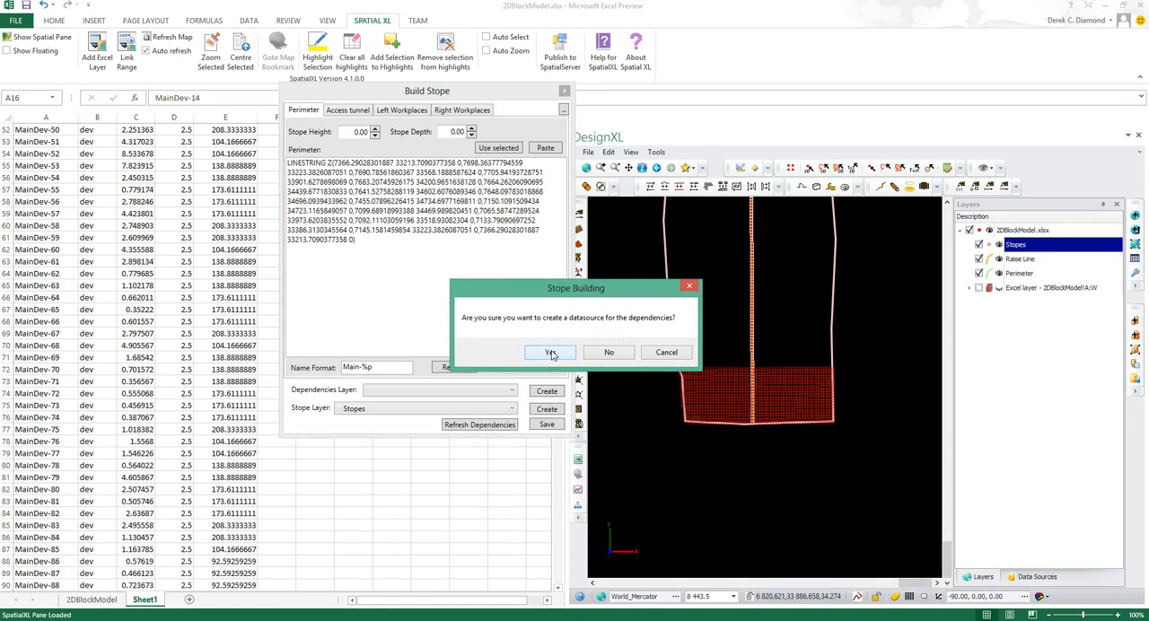
left_click(550, 350)
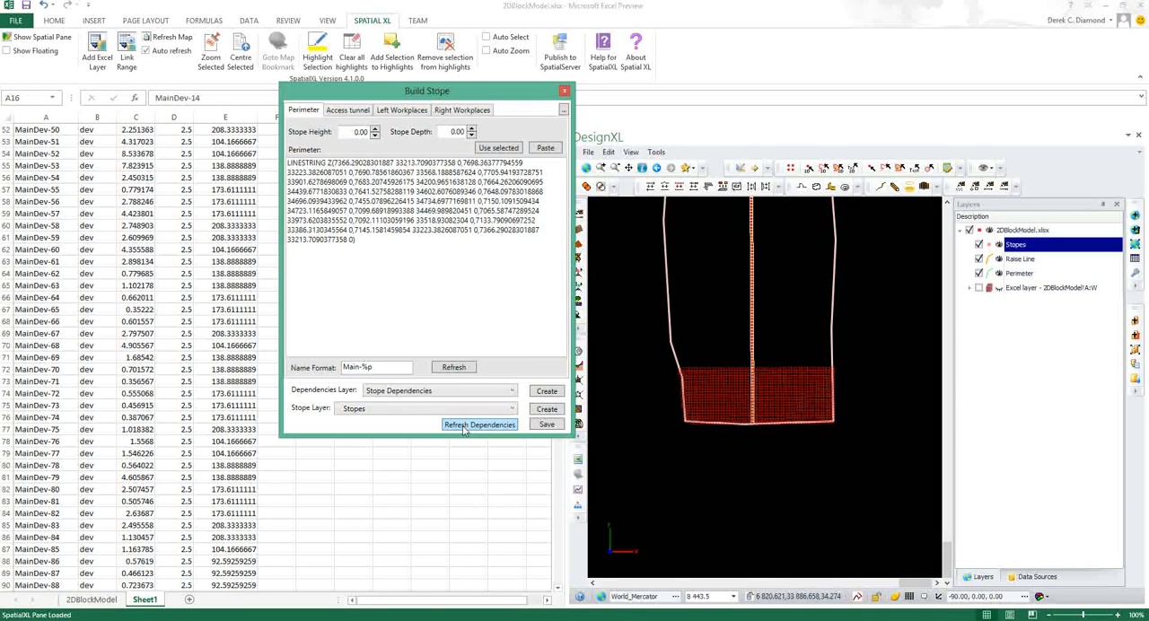
Open the data of the Stope Dependencies data source and widen its columns to show the full headings
left_click(1039, 578)
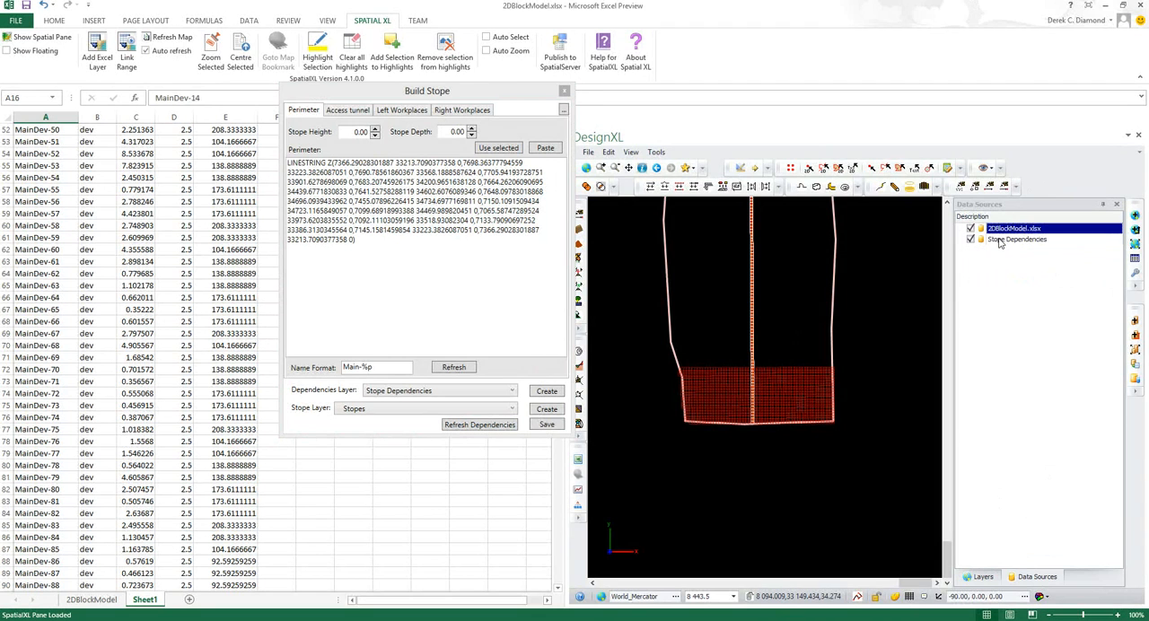
left_click(1000, 241)
left_click(1136, 365)
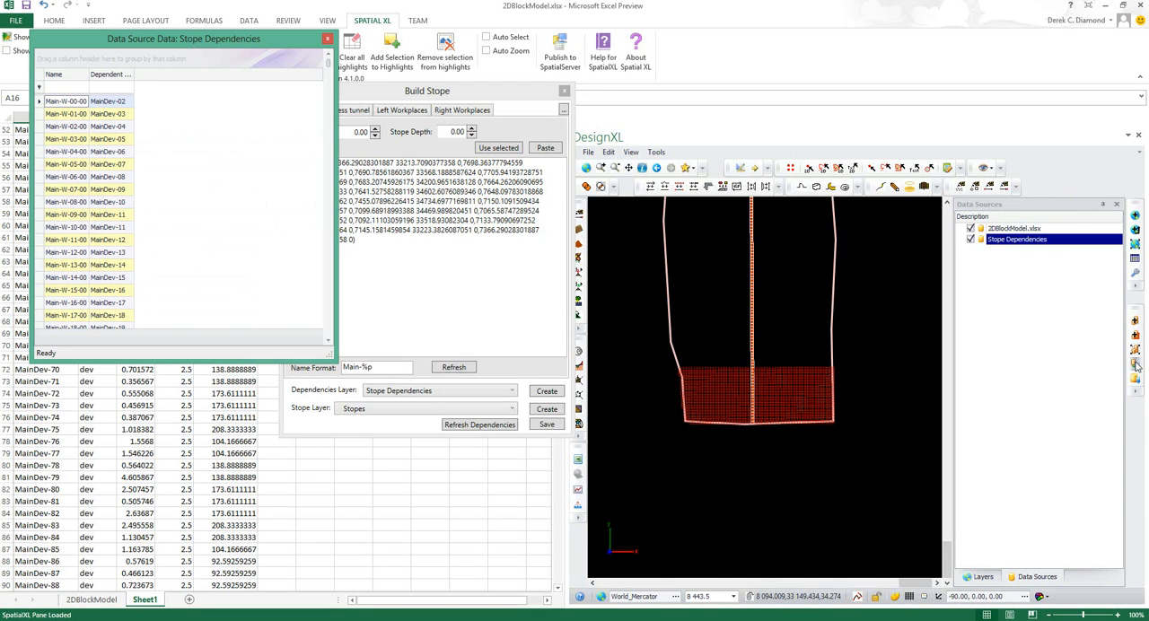
left_click_drag(184, 42, 593, 93)
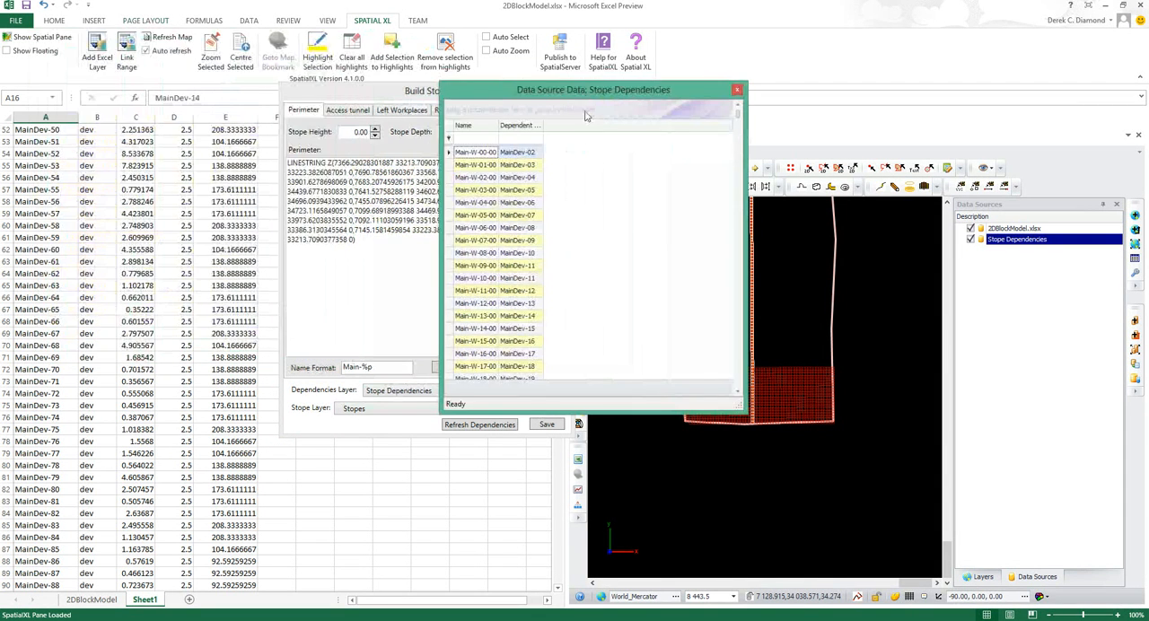
left_click_drag(497, 125, 606, 128)
Examine which development panel each stope depends on in the Name and Dependent On columns
left_click(563, 239)
left_click(555, 280)
left_click(492, 304)
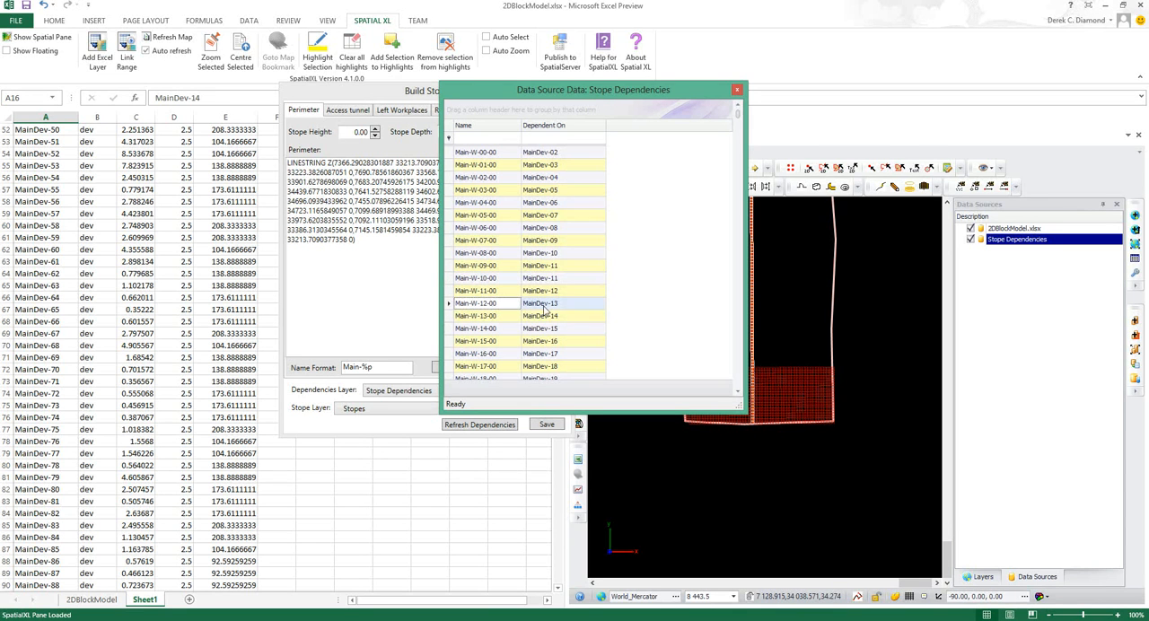
left_click(544, 304)
left_click(482, 216)
left_click(534, 216)
left_click(502, 242)
left_click(546, 241)
left_click(549, 216)
left_click(484, 217)
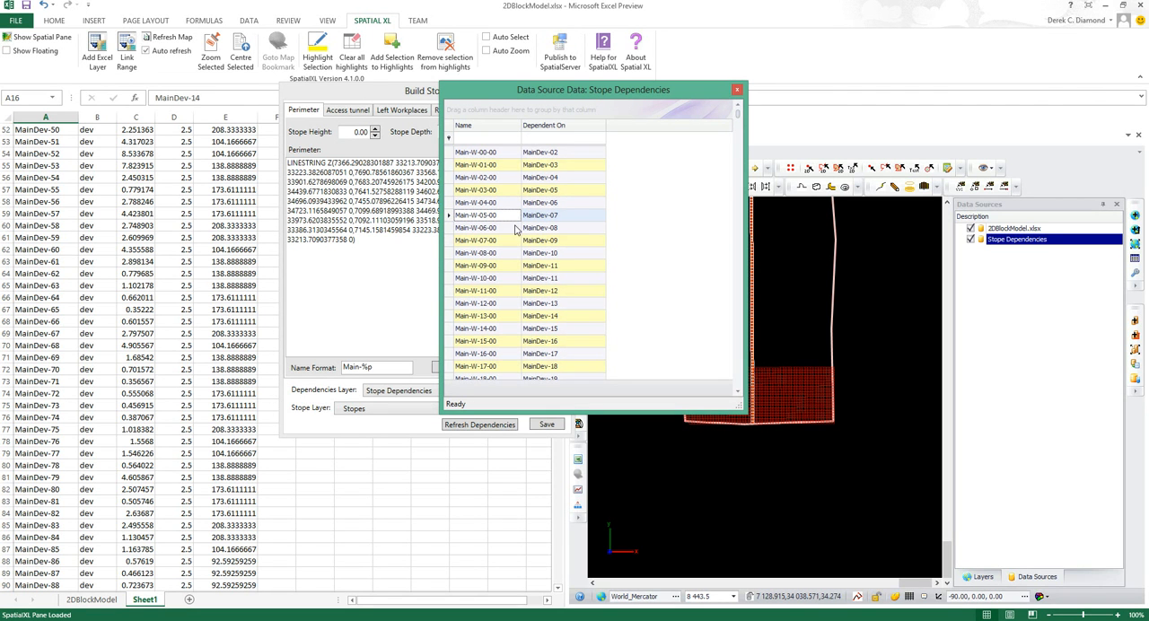
Copy all Stope Dependencies records, including only the Name and DependentOn columns
left_click(452, 204)
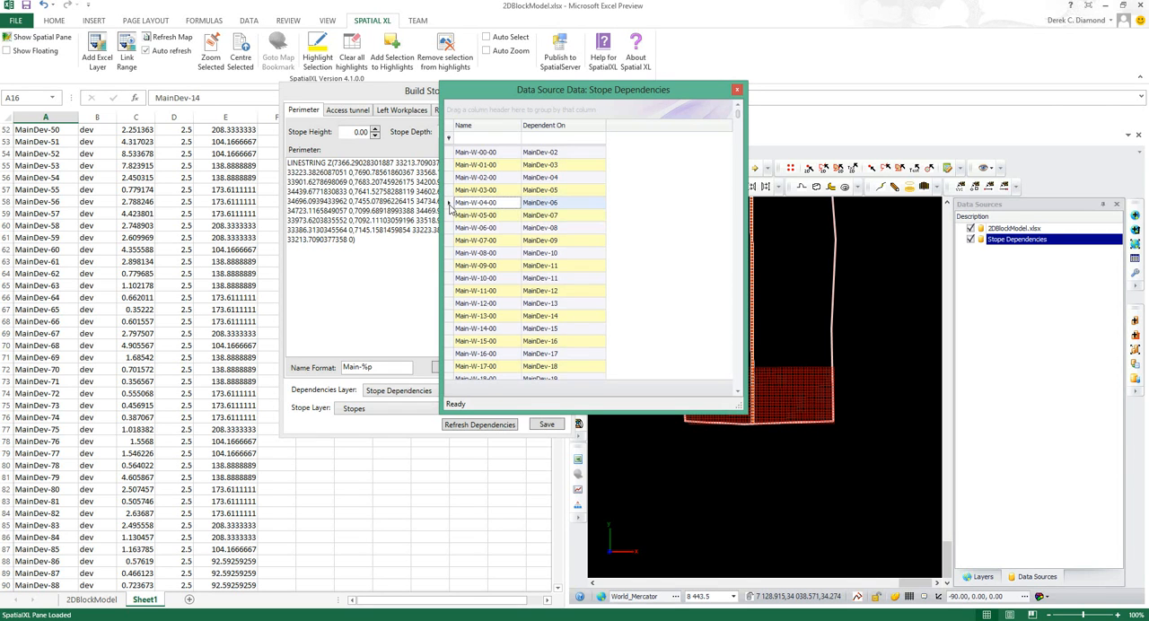
key("ctrl+a")
right_click(451, 207)
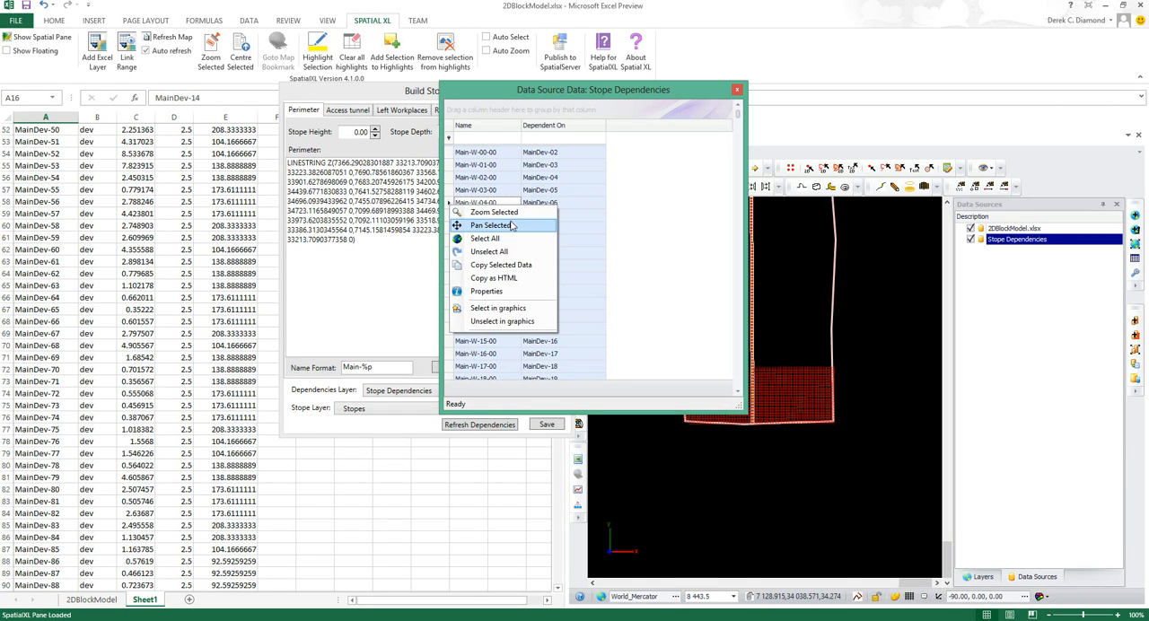
left_click(502, 266)
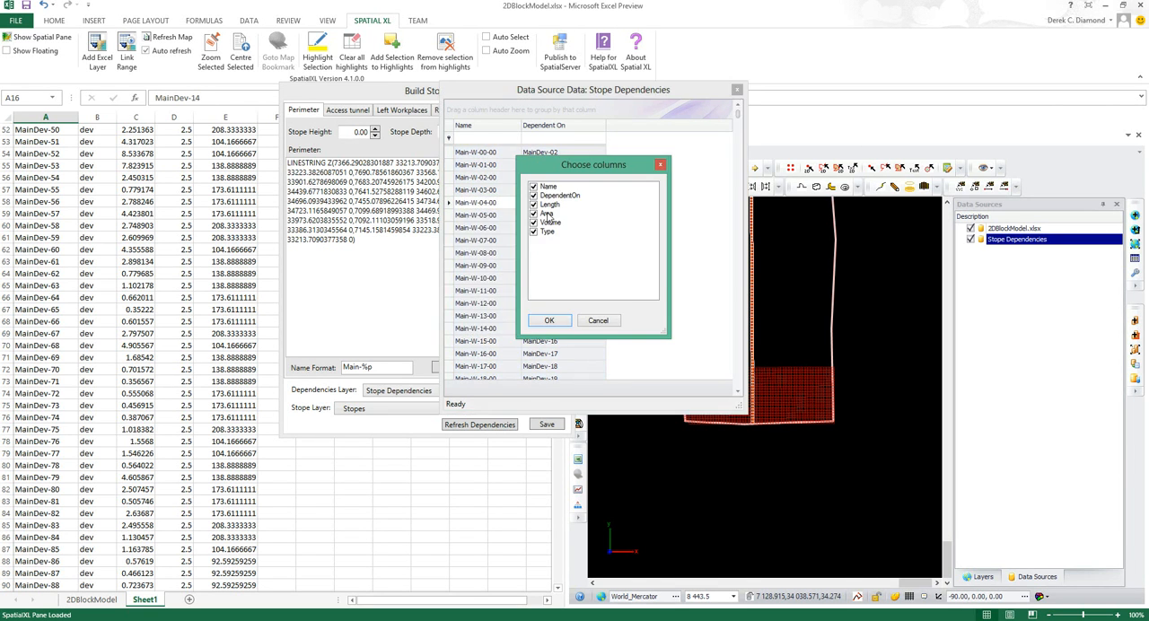
left_click(534, 232)
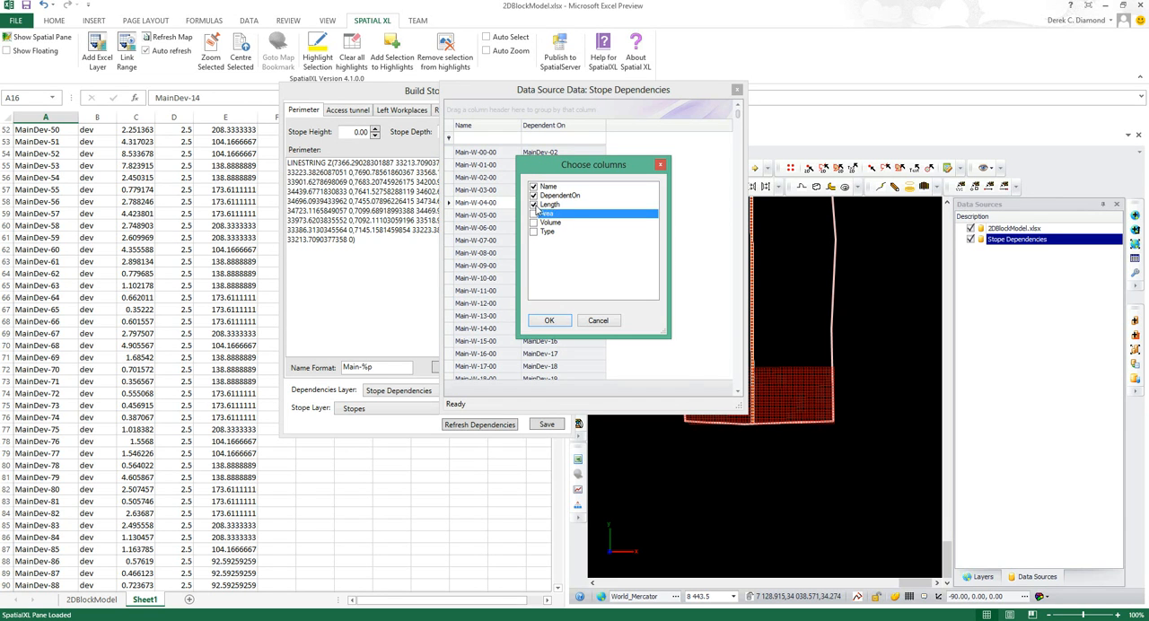
left_click(550, 320)
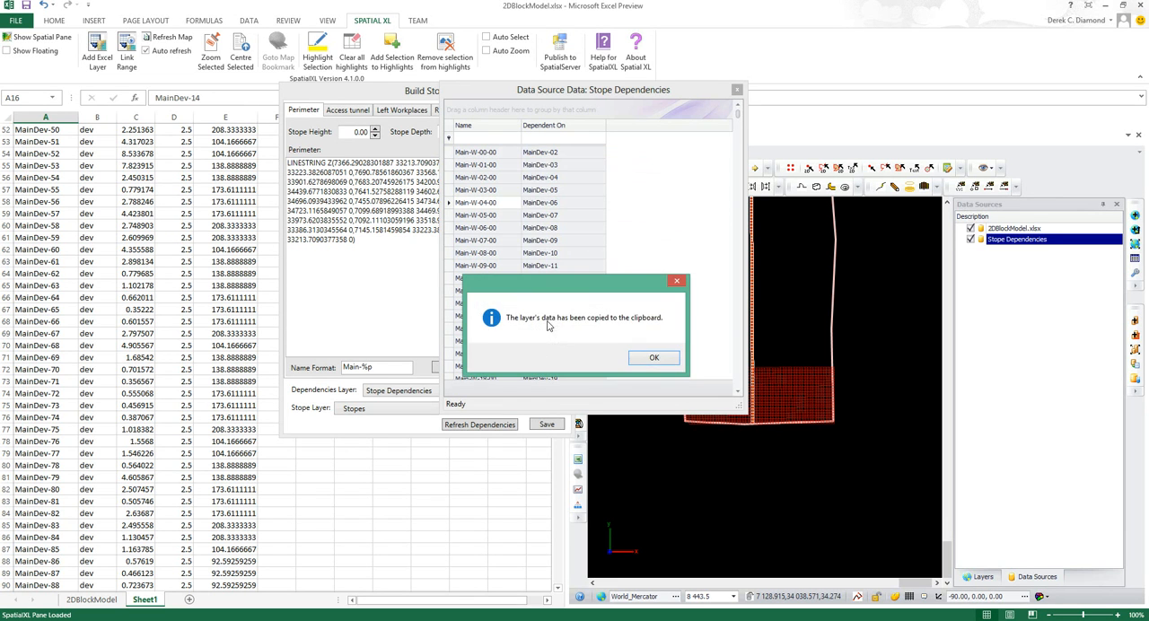
left_click(650, 357)
Close the dependency data, paste the copied dependencies at A1 of another new worksheet, and widen columns A and B
left_click(737, 90)
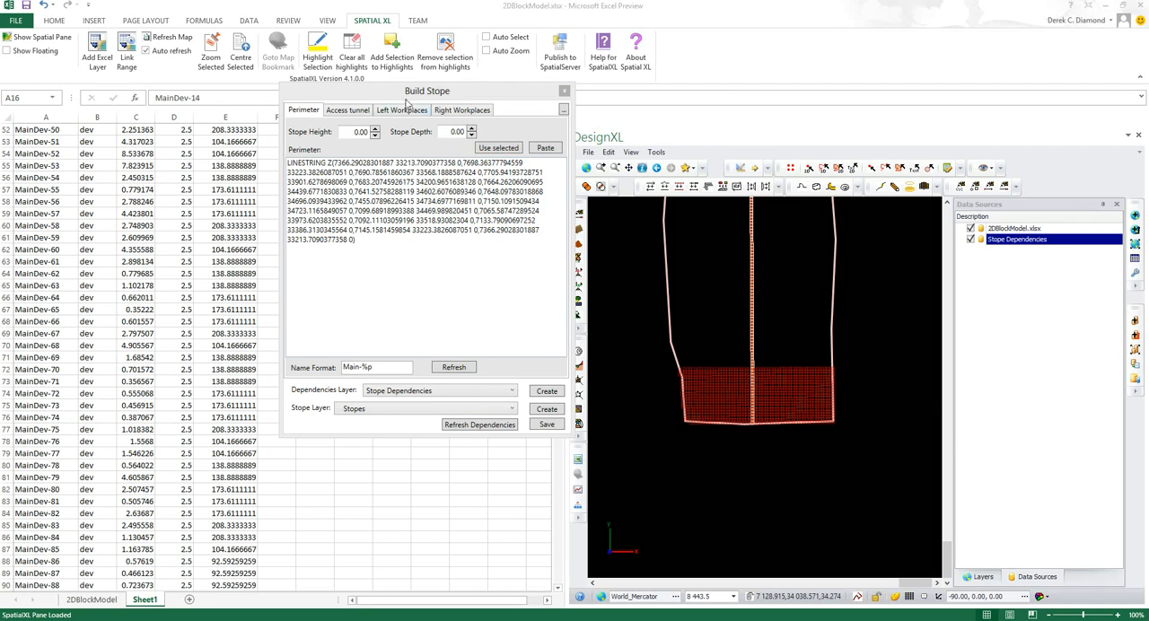
left_click_drag(395, 96, 767, 59)
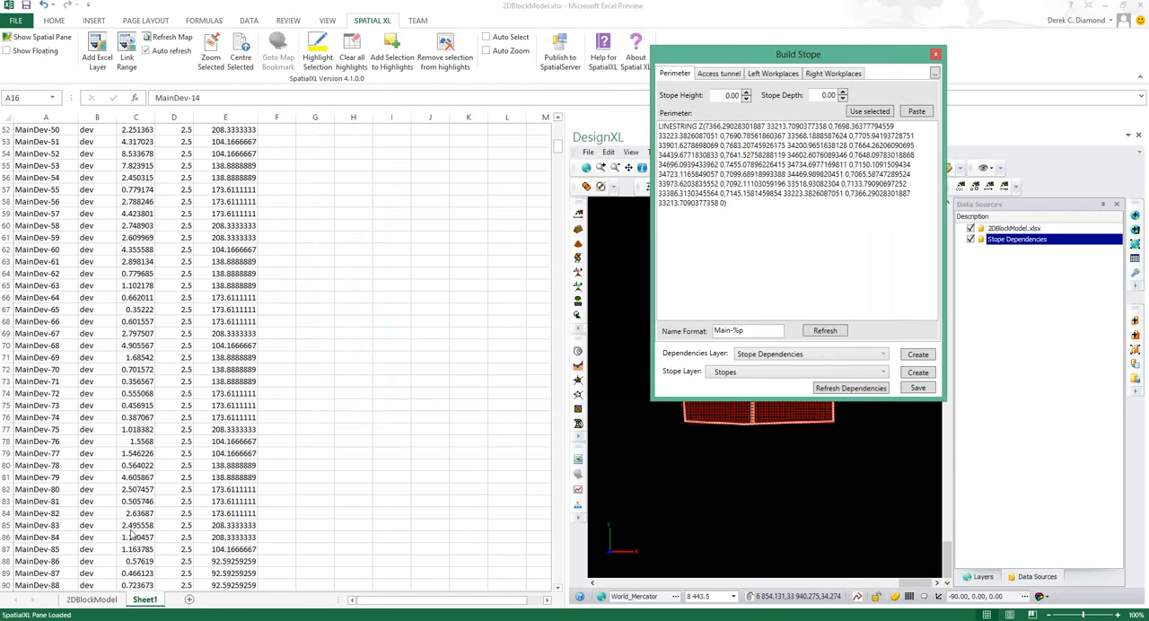
left_click(189, 600)
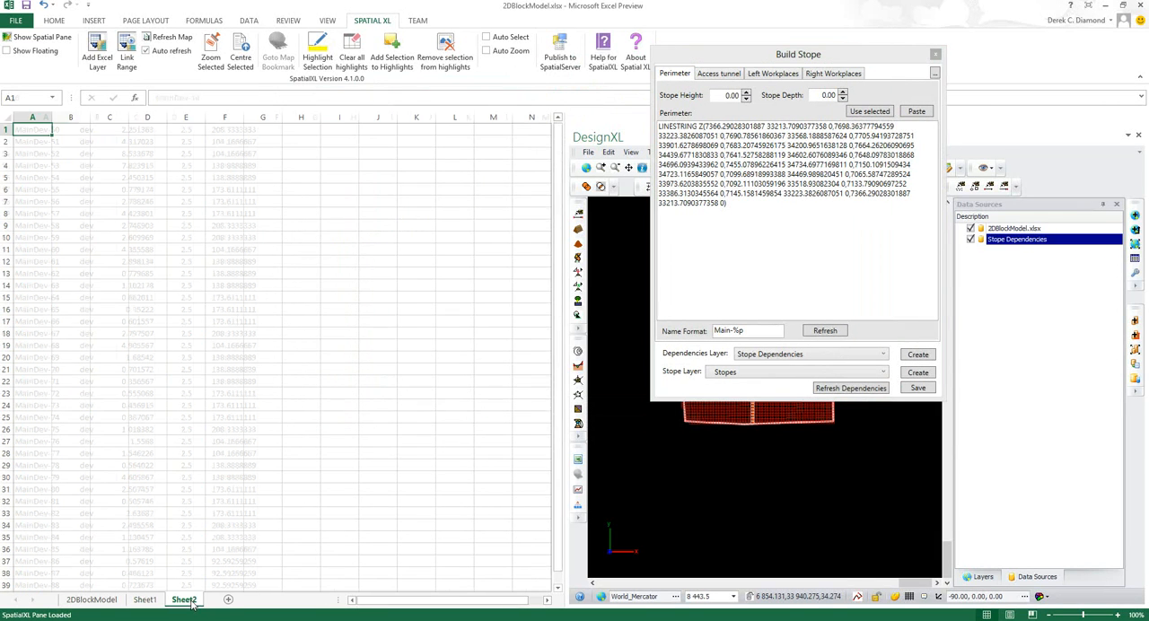
right_click(32, 131)
left_click(59, 185)
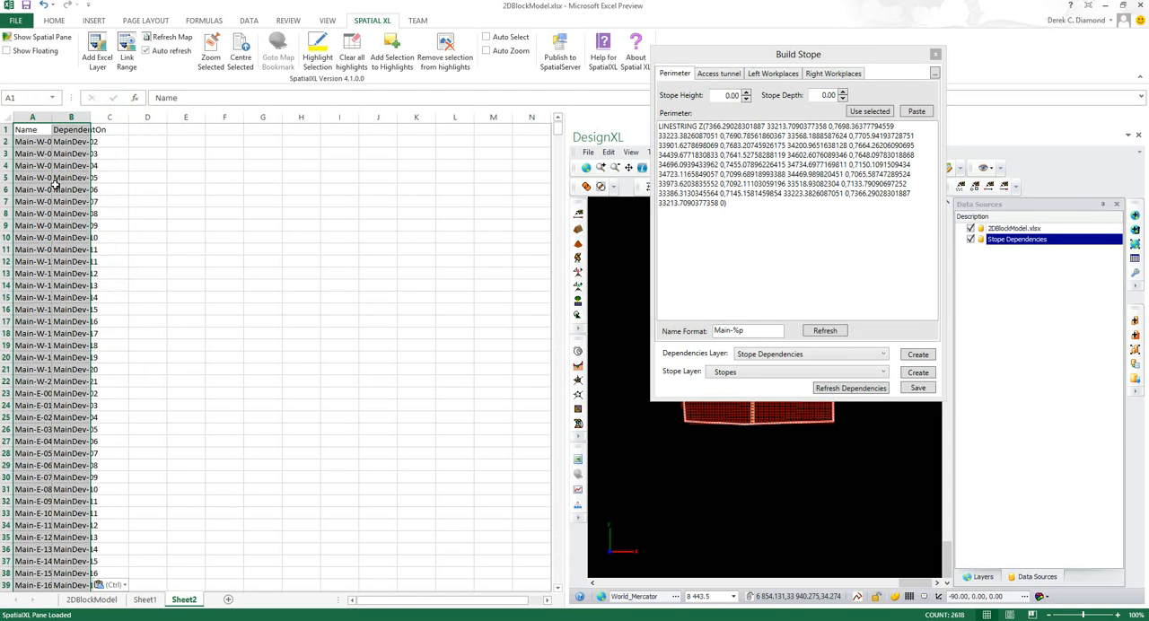
left_click_drag(51, 118, 143, 120)
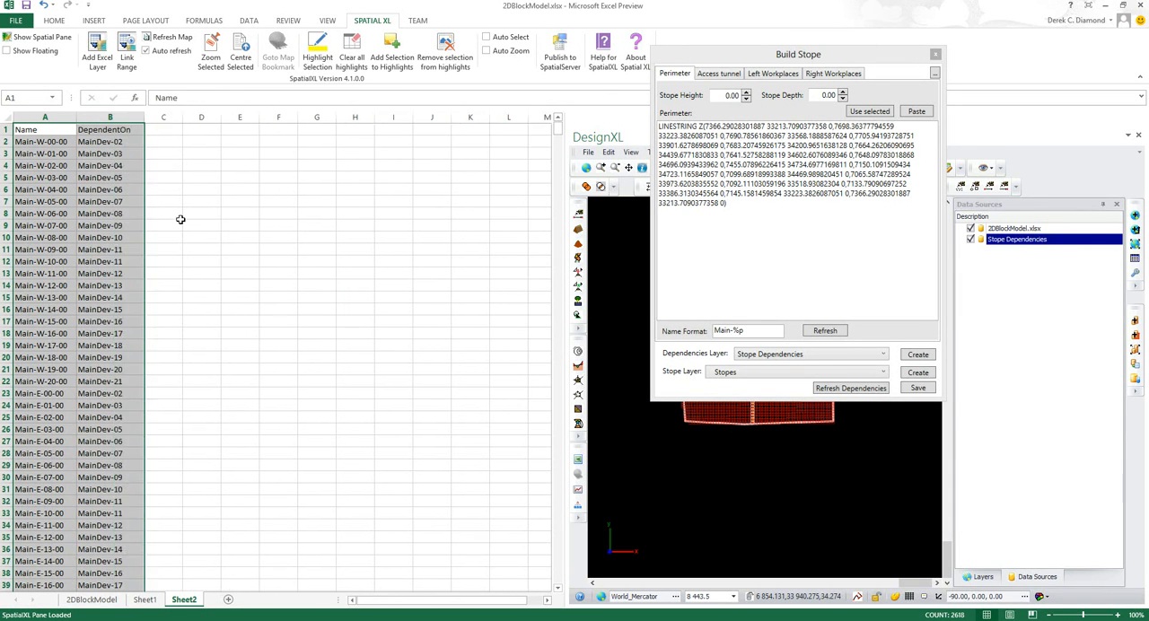
Review the AU, density and used volume values of the records on Sheet1, then uncover the stope layout in the map
left_click(145, 600)
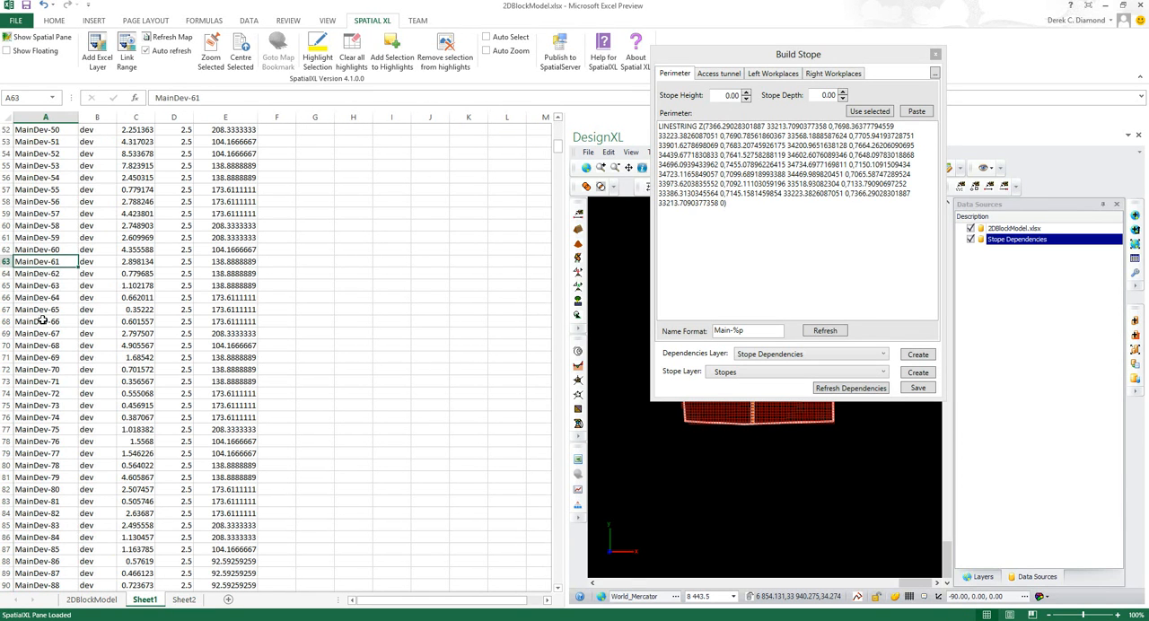
left_click(136, 261)
left_click(133, 323)
scroll(135, 224, "up", 17)
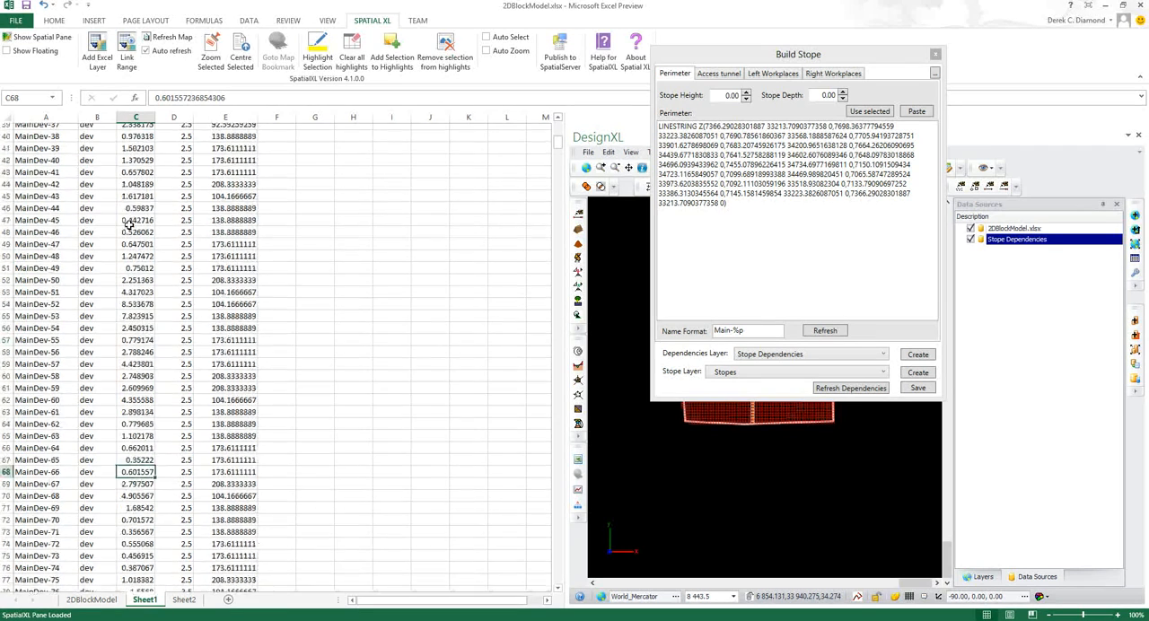
left_click(174, 156)
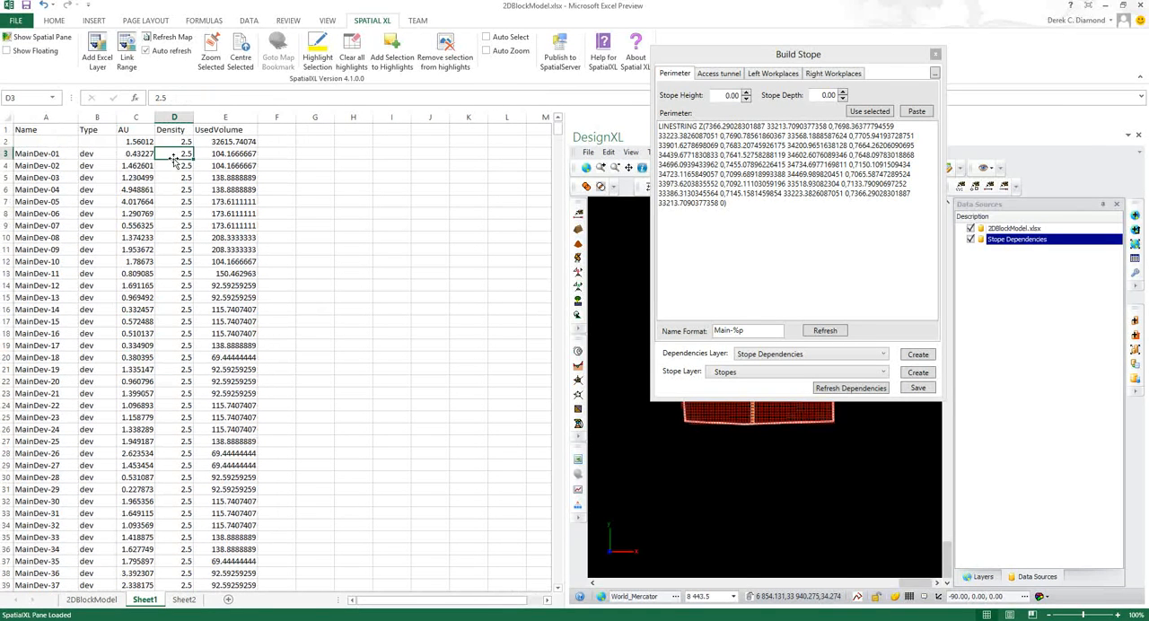
left_click(237, 210)
left_click(230, 313)
left_click(242, 187)
left_click(248, 309)
scroll(244, 292, "down", 3)
scroll(244, 292, "up", 3)
scroll(244, 292, "down", 2)
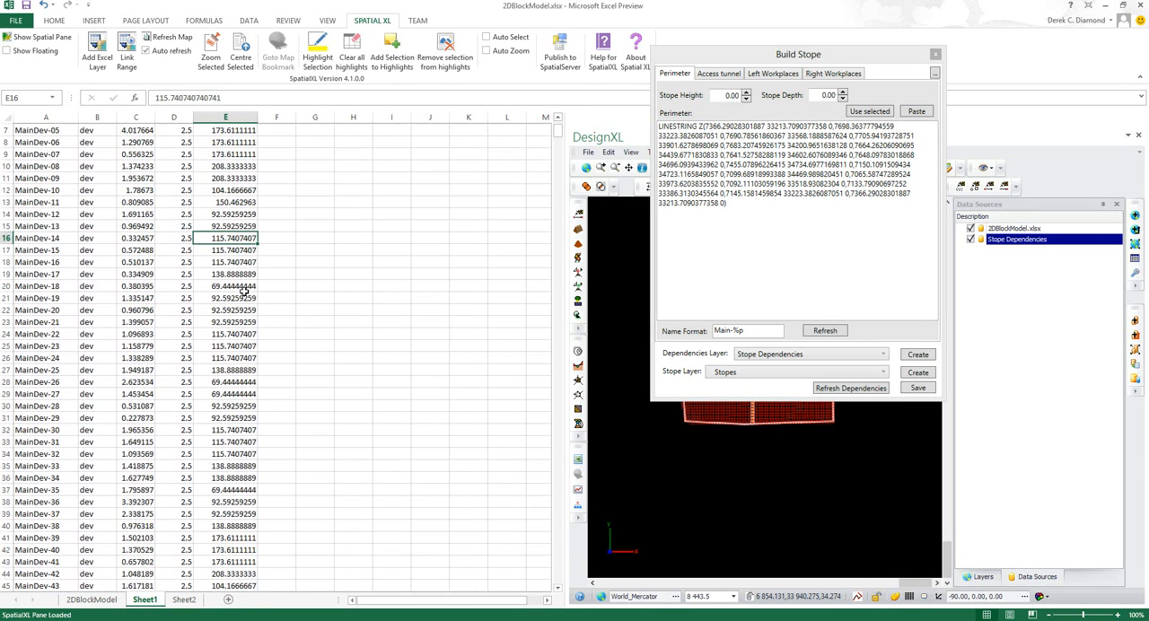
left_click_drag(808, 58, 438, 58)
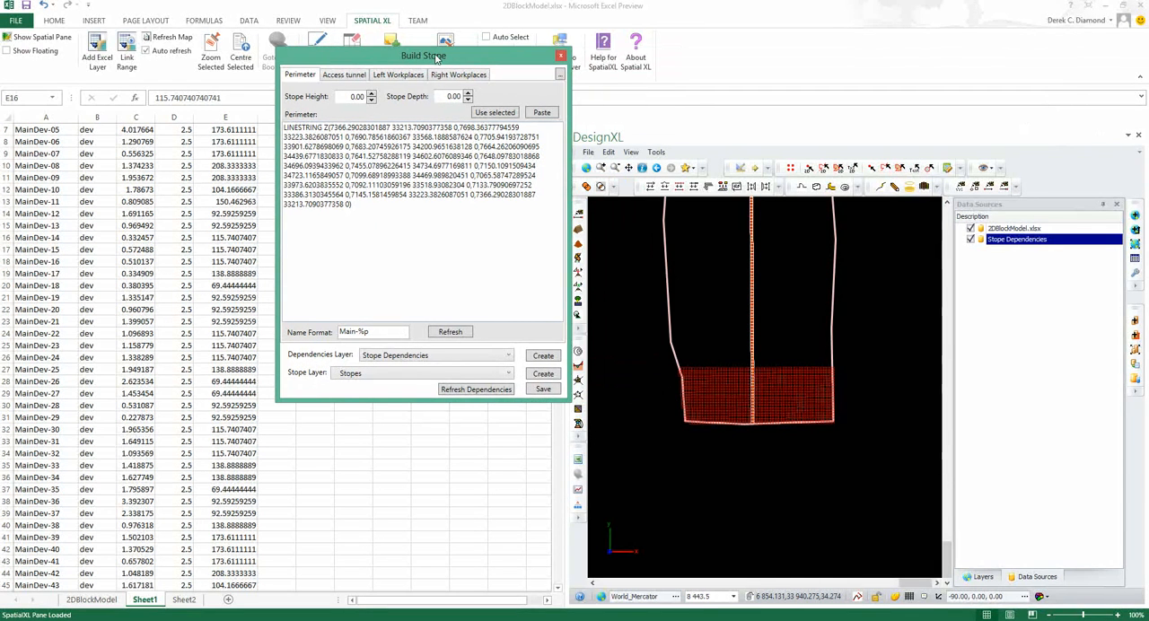